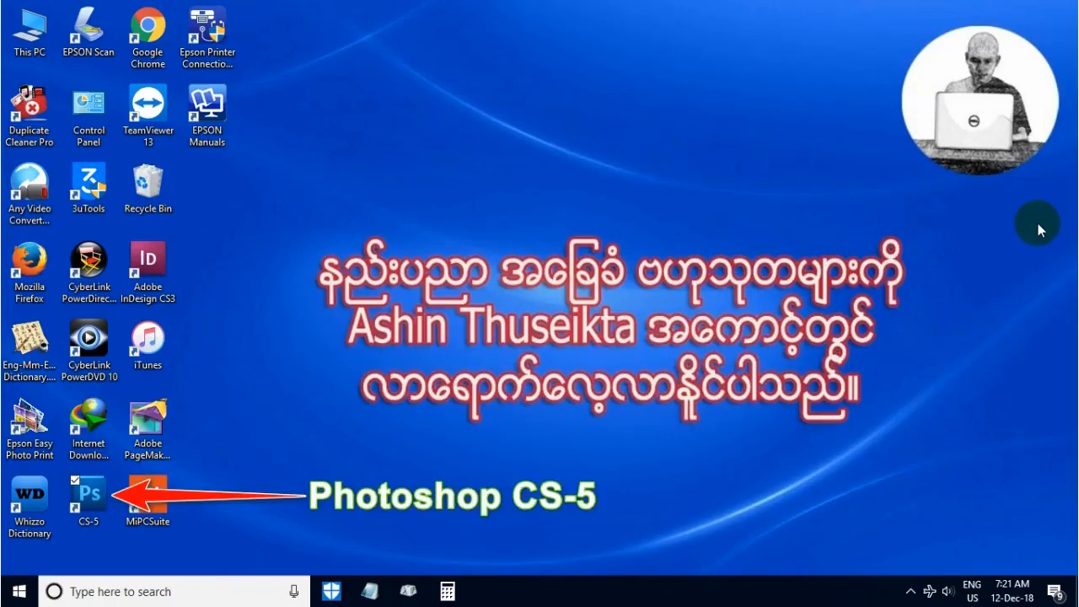
Launch Photoshop CS-5 from the desktop shortcut.
left_click(87, 502)
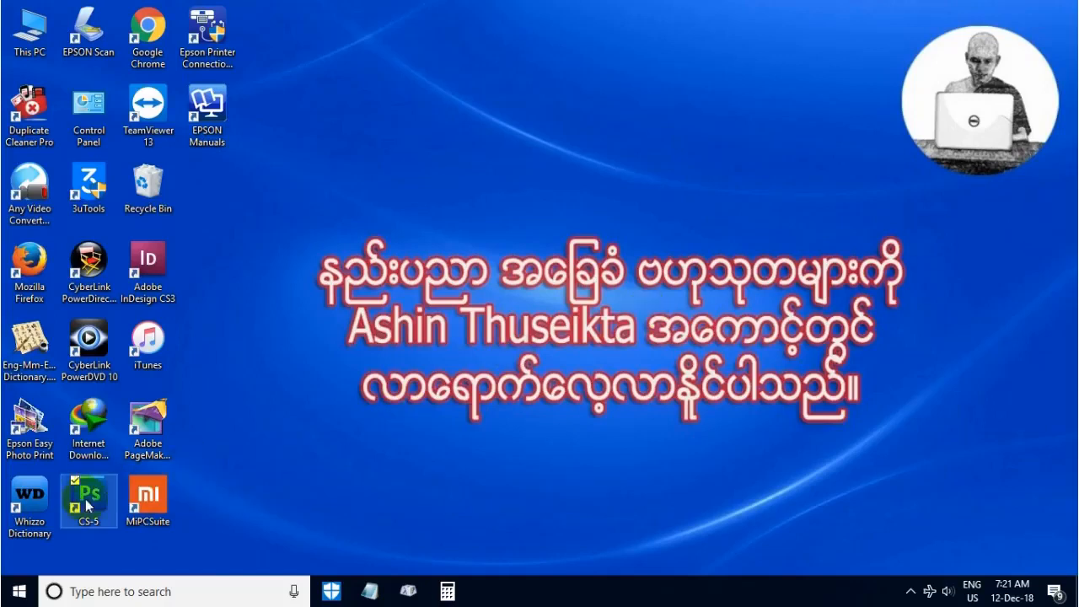
double_click(87, 502)
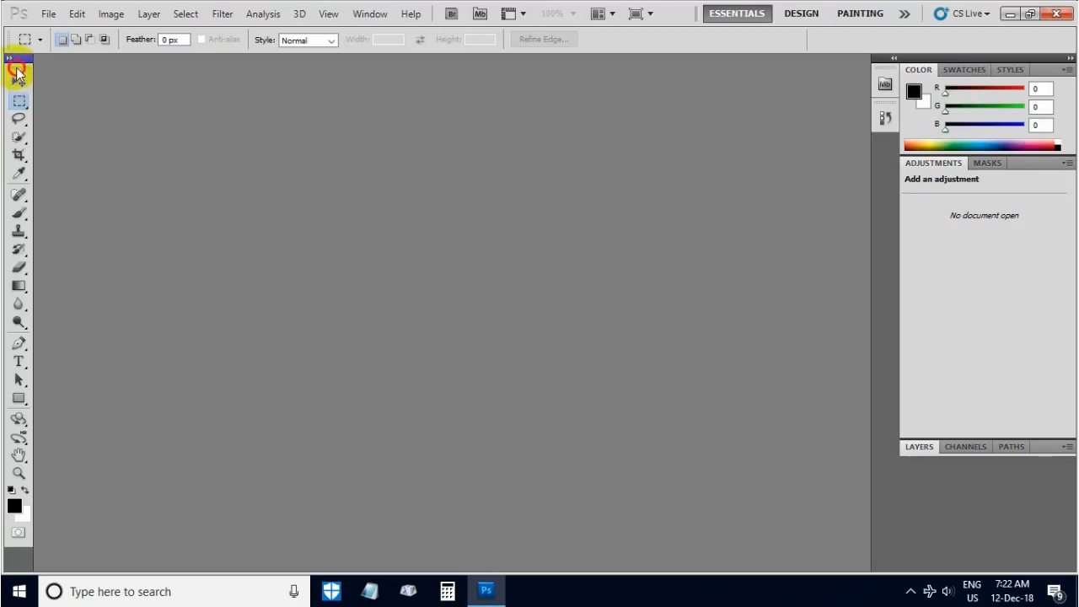
Float the toolbox, Swatches panel, and Styles panel over the workspace, grouping Adjustments and Masks with Styles.
left_click_drag(17, 70, 172, 82)
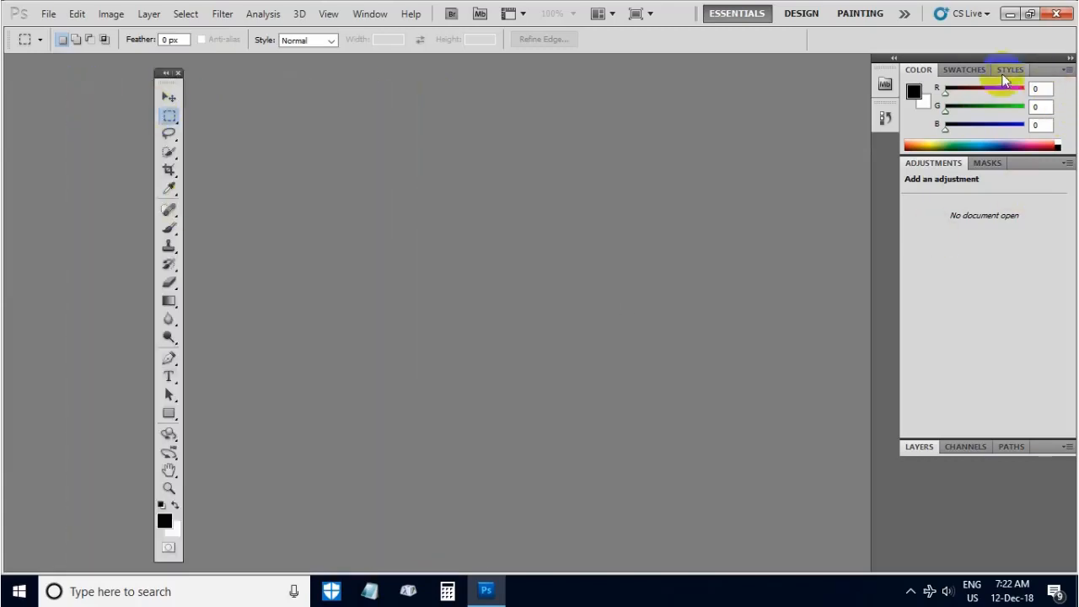
left_click_drag(1018, 68, 704, 158)
left_click_drag(963, 69, 508, 113)
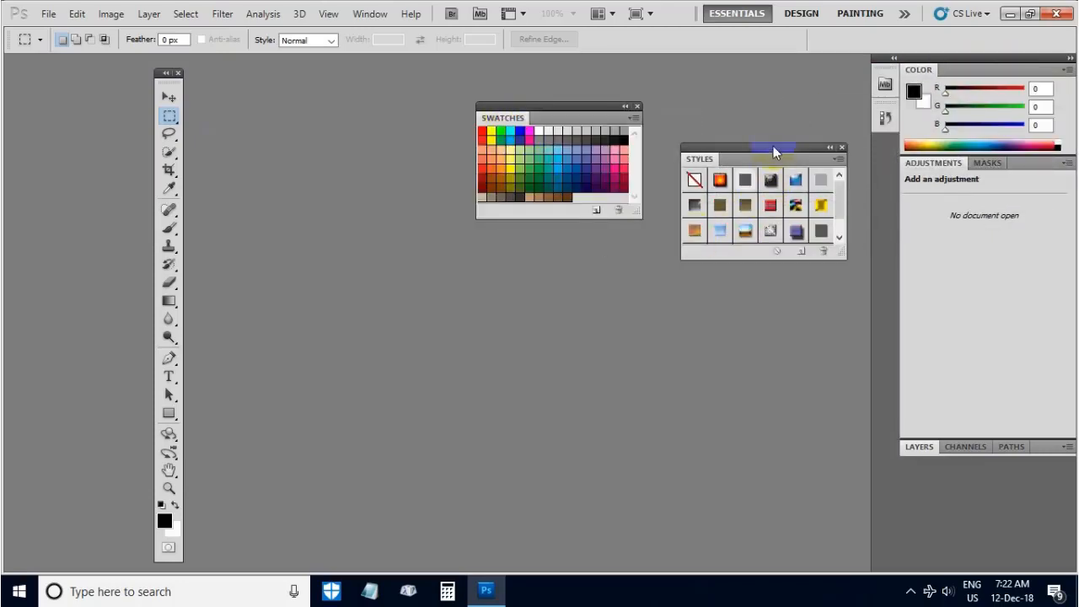
left_click_drag(774, 146, 811, 177)
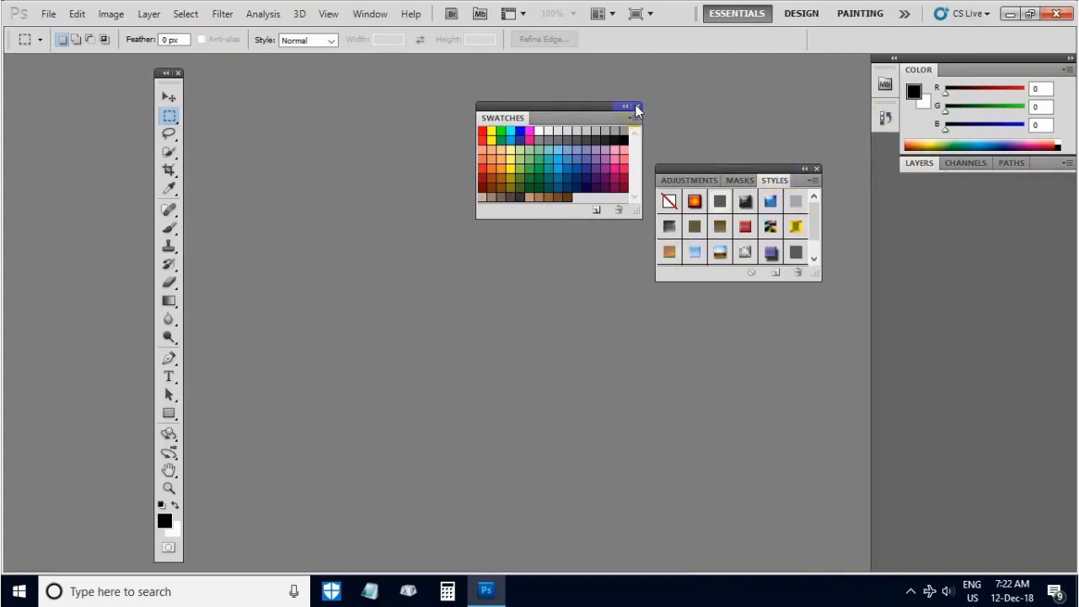
Close the floating Swatches panel and the floating Adjustments, Masks and Styles group.
left_click(639, 107)
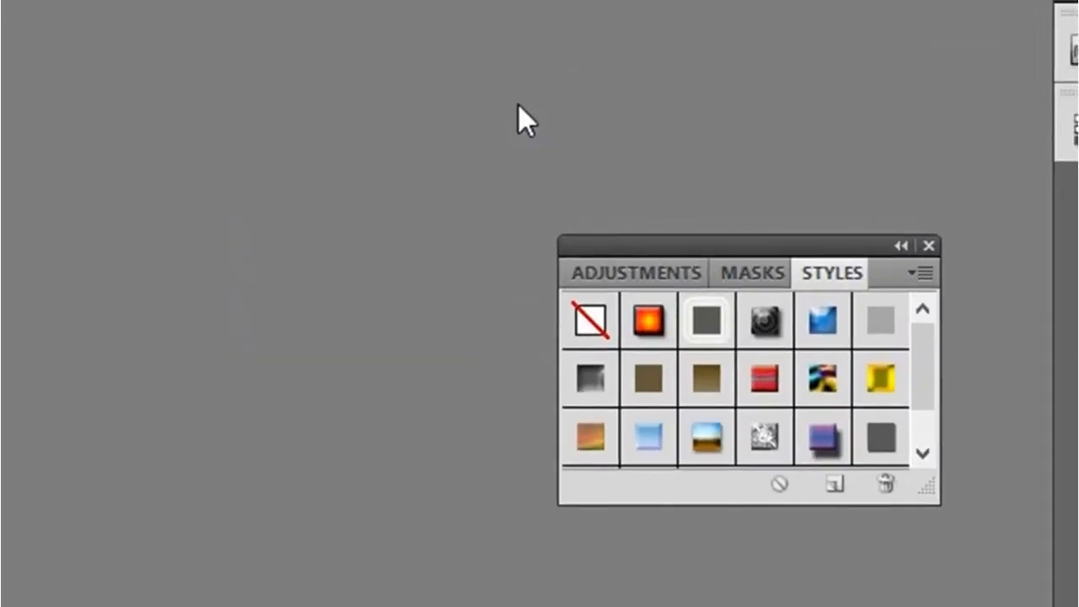
left_click(933, 244)
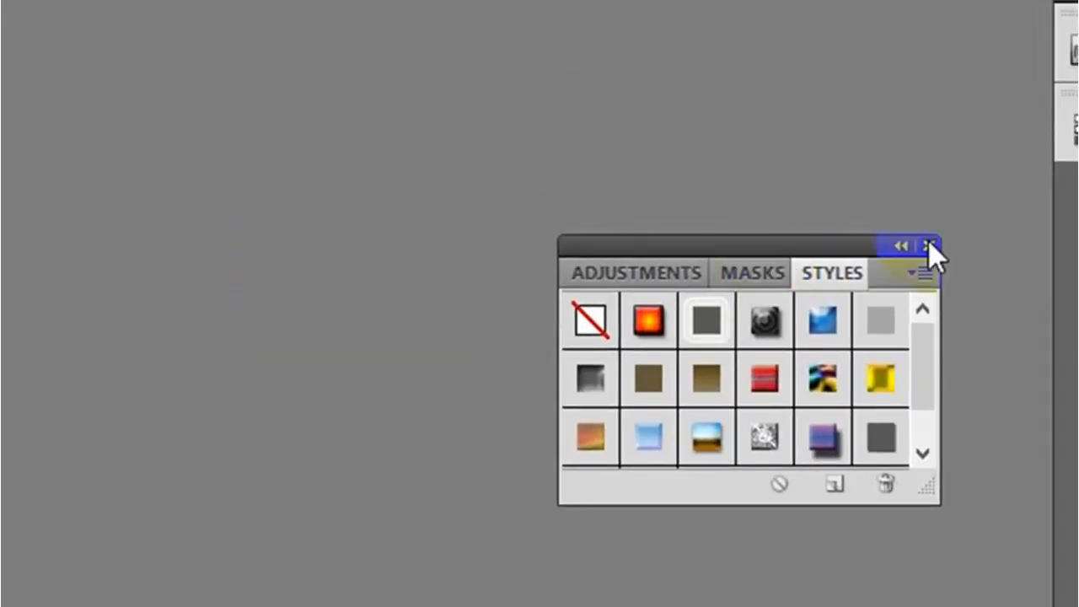
left_click(929, 240)
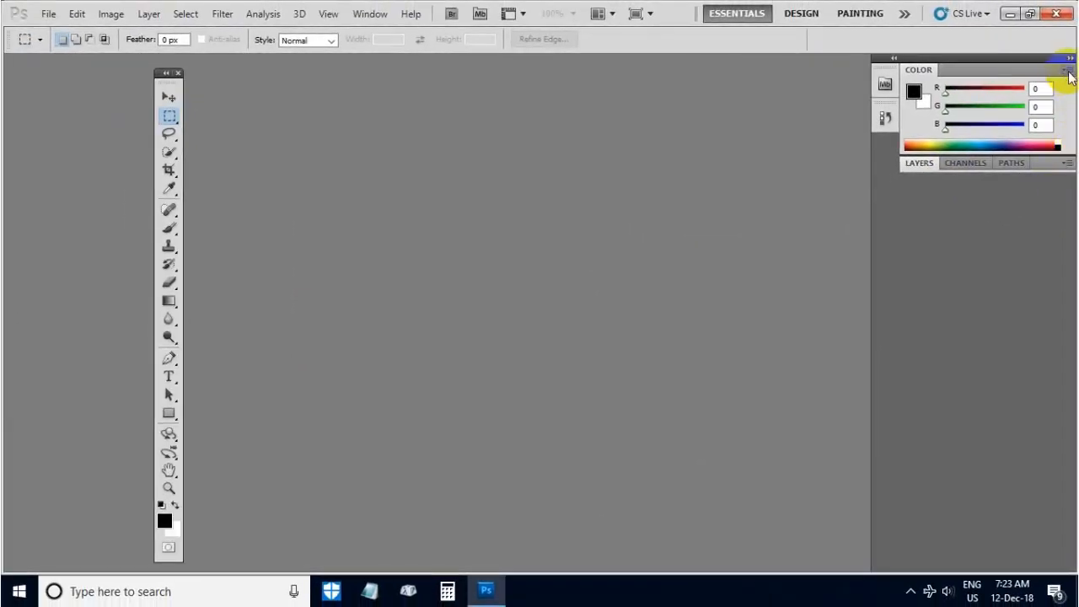
Close the Color tab group and collapse the remaining Layers, Channels and Paths dock to icons.
left_click(1067, 72)
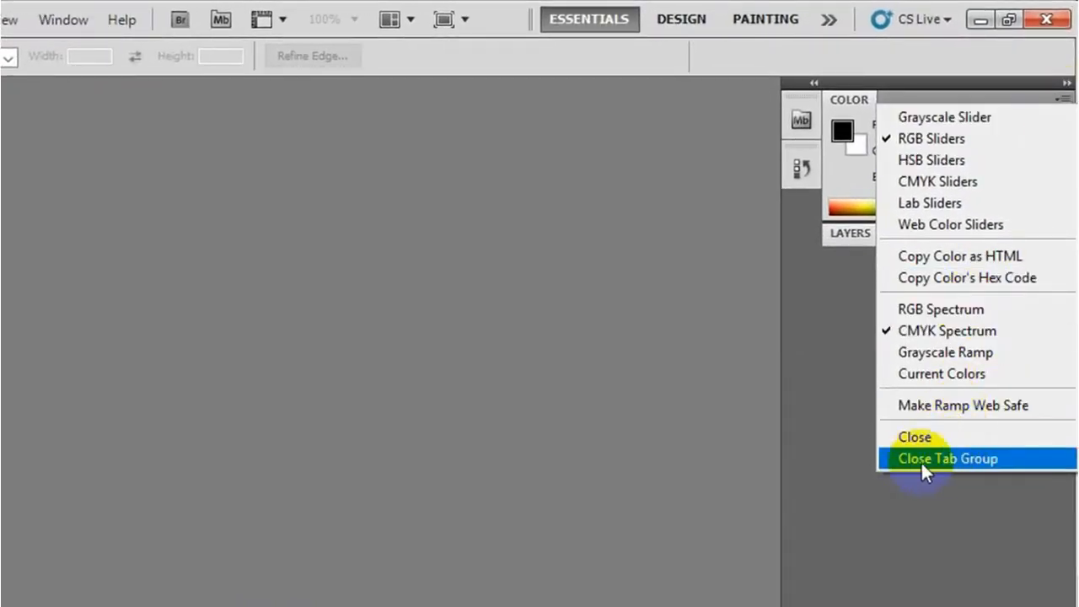
left_click(967, 460)
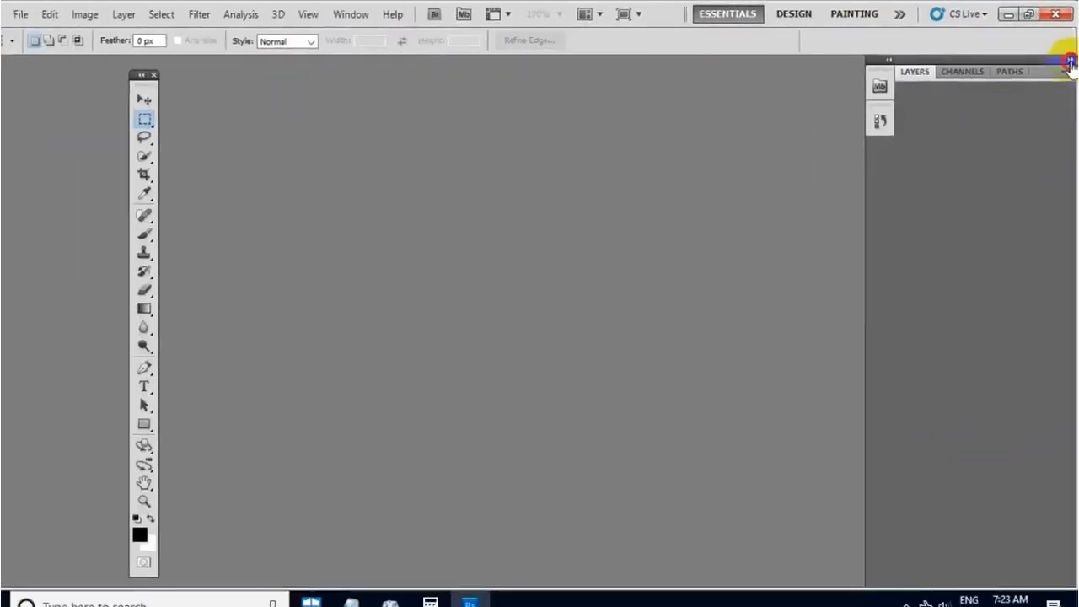
left_click(1067, 82)
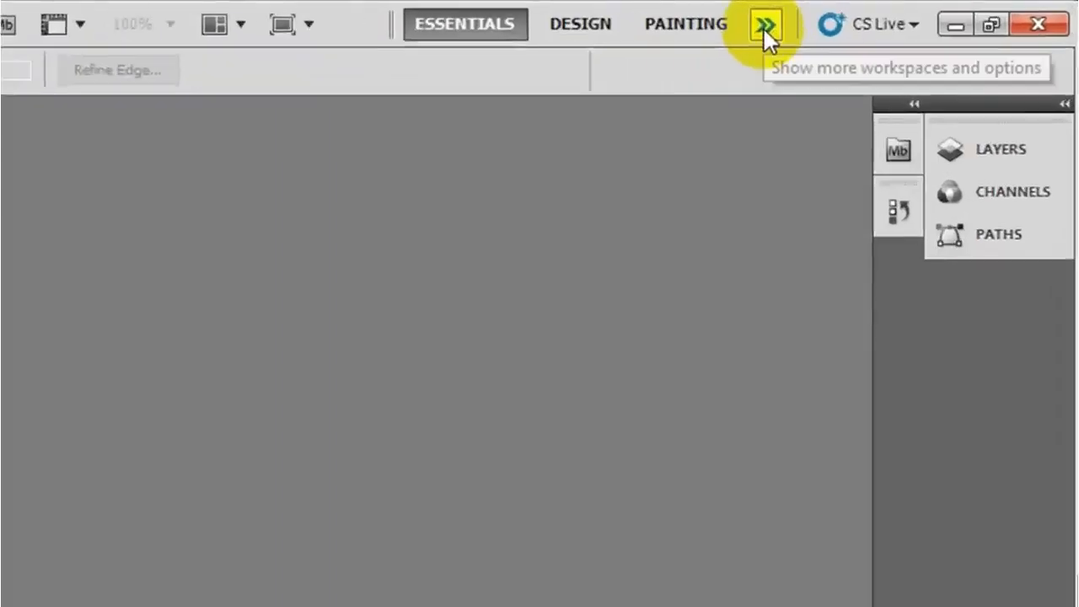
Reset the Essentials workspace to restore the default toolbox and panel layout.
left_click(692, 35)
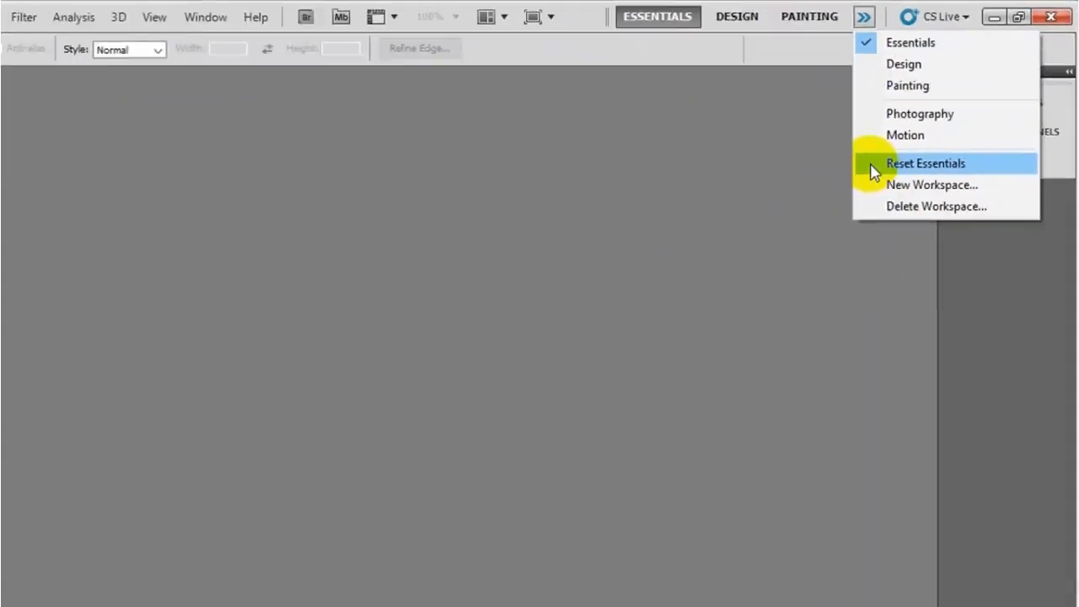
left_click(911, 135)
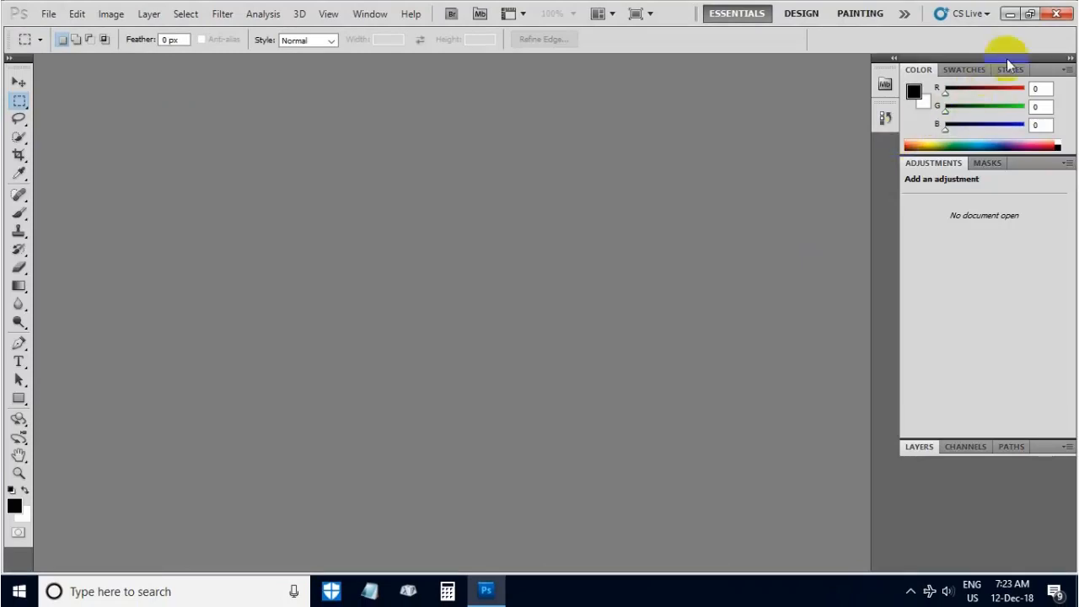
Float the whole panel dock and the toolbox over the workspace, and restore them by resetting Essentials.
left_click_drag(1007, 58, 628, 96)
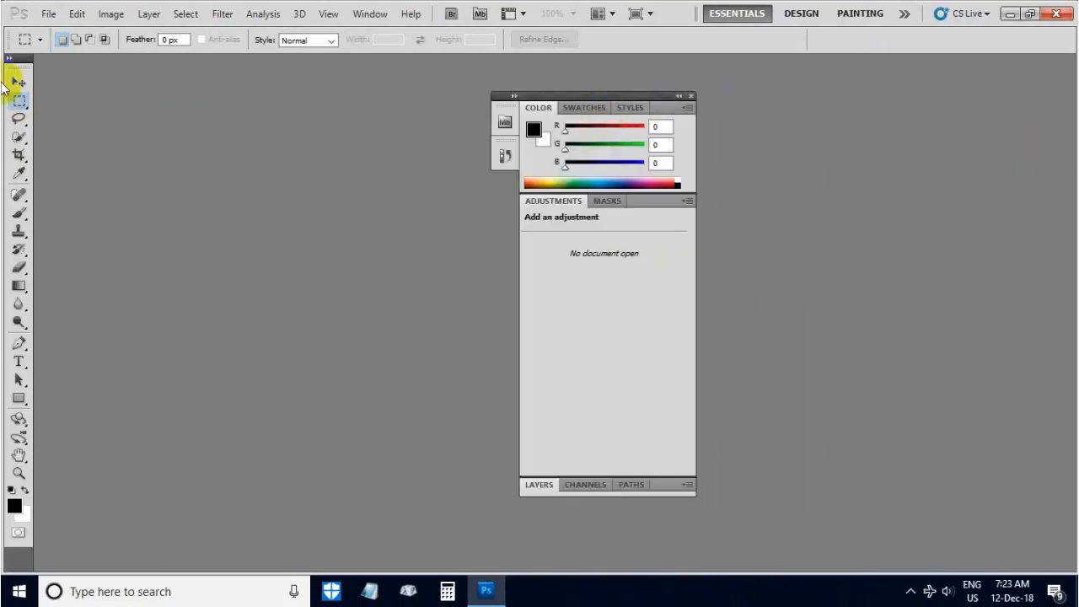
left_click_drag(15, 72, 280, 76)
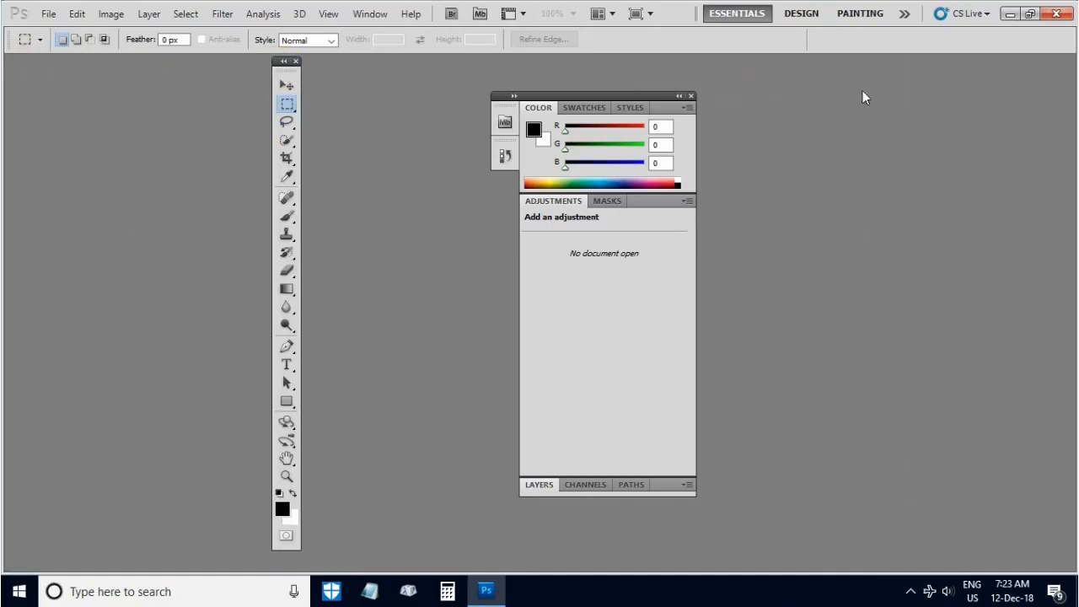
left_click(905, 16)
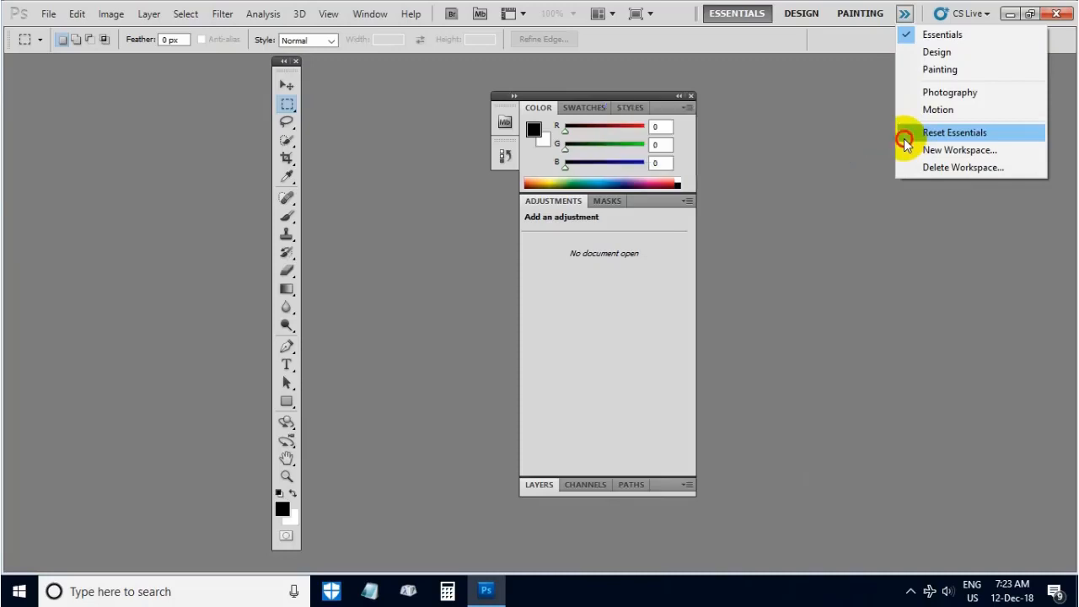
left_click(954, 133)
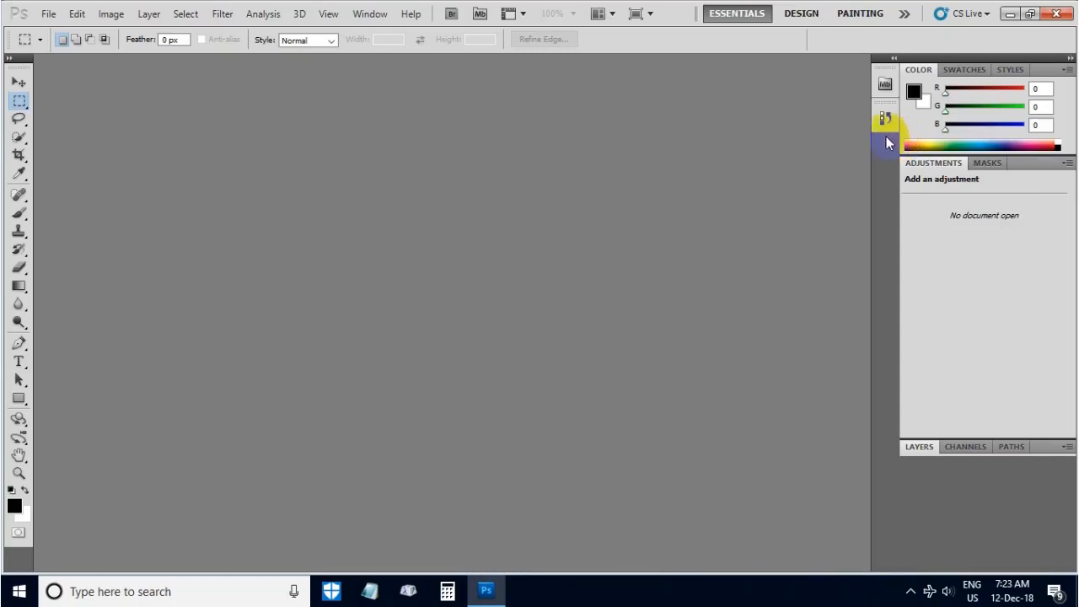
left_click(49, 16)
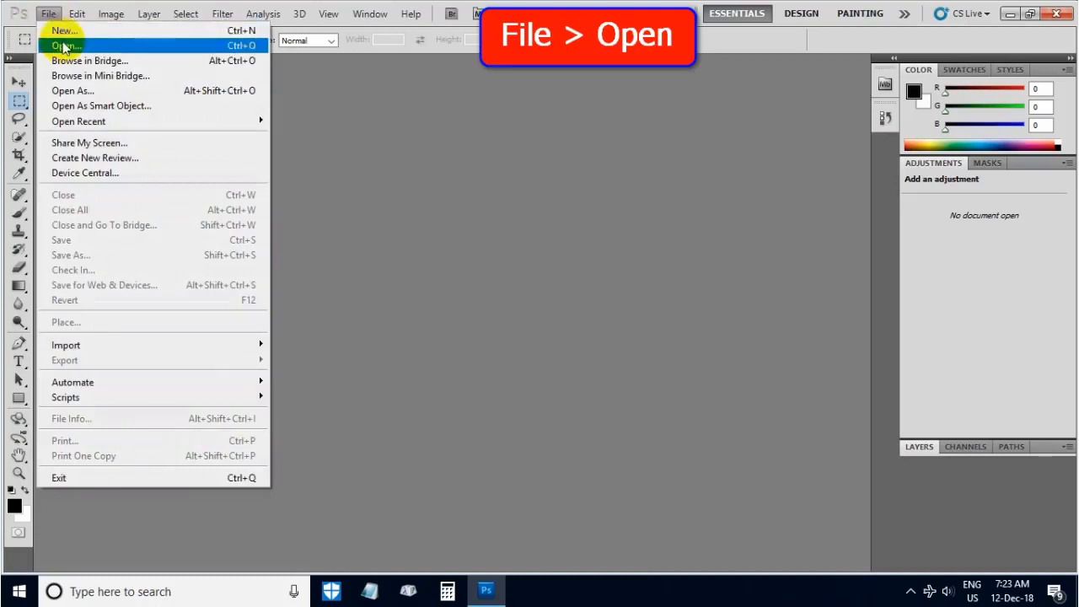
left_click(63, 44)
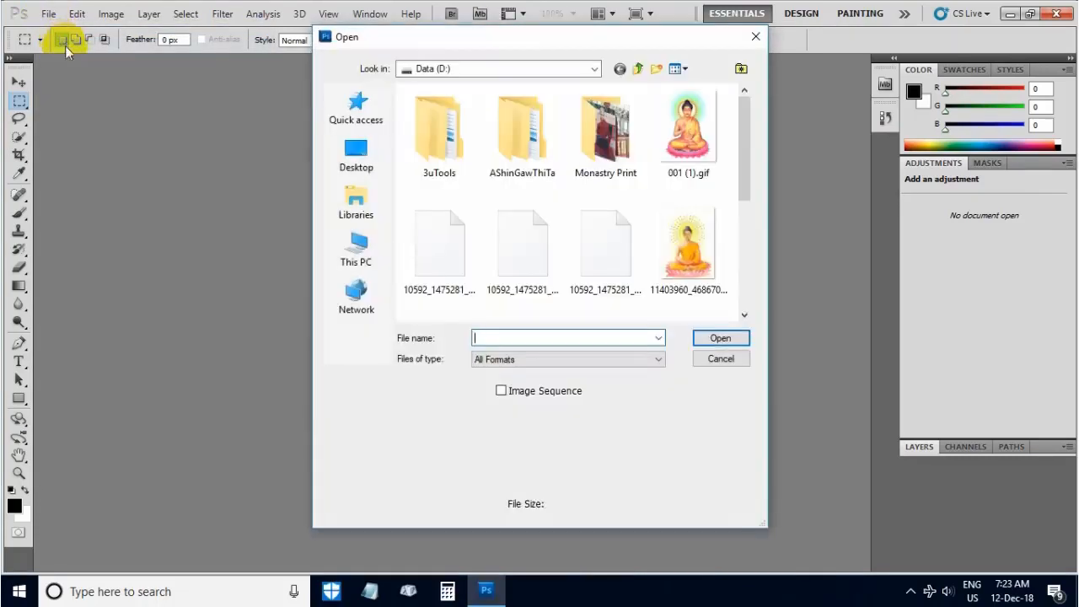
left_click_drag(747, 174, 790, 278)
left_click(441, 234)
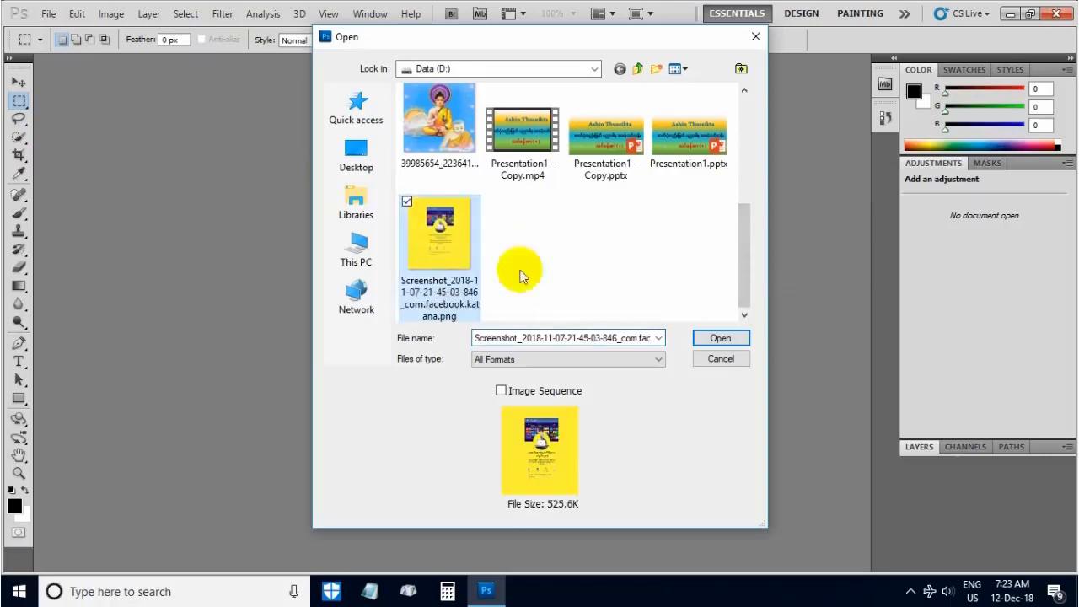
left_click(710, 340)
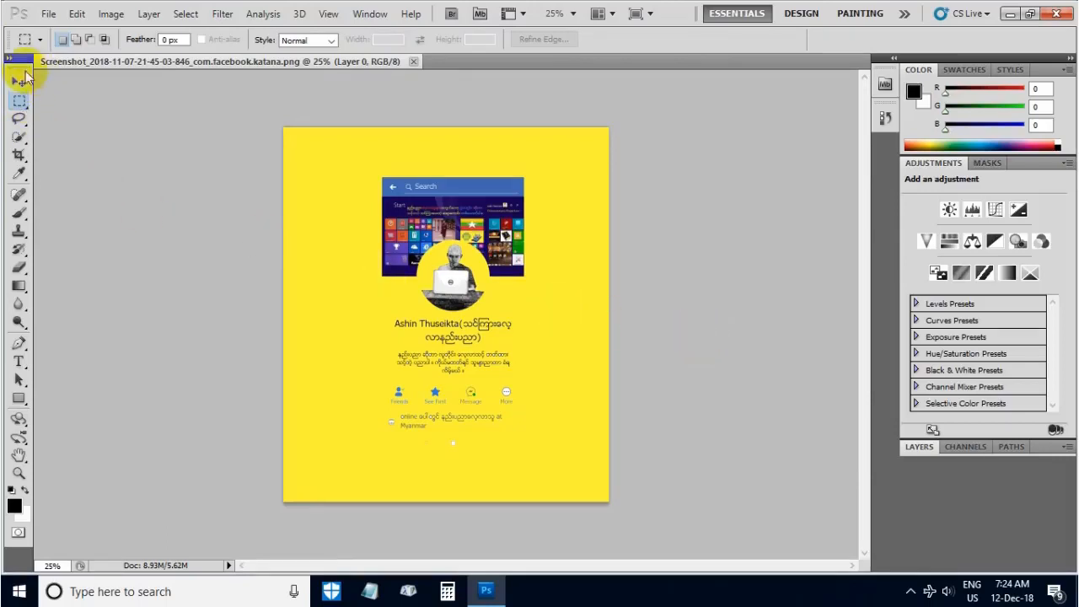
Float the toolbox beside the open image and switch to the Elliptical Marquee Tool.
left_click_drag(20, 68, 69, 96)
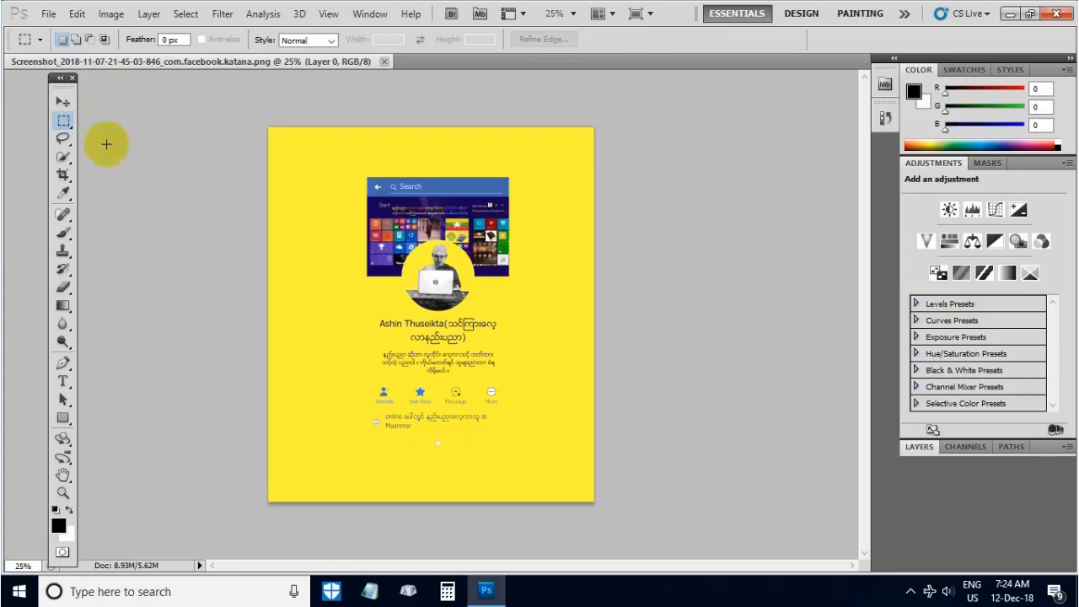
left_click(64, 122)
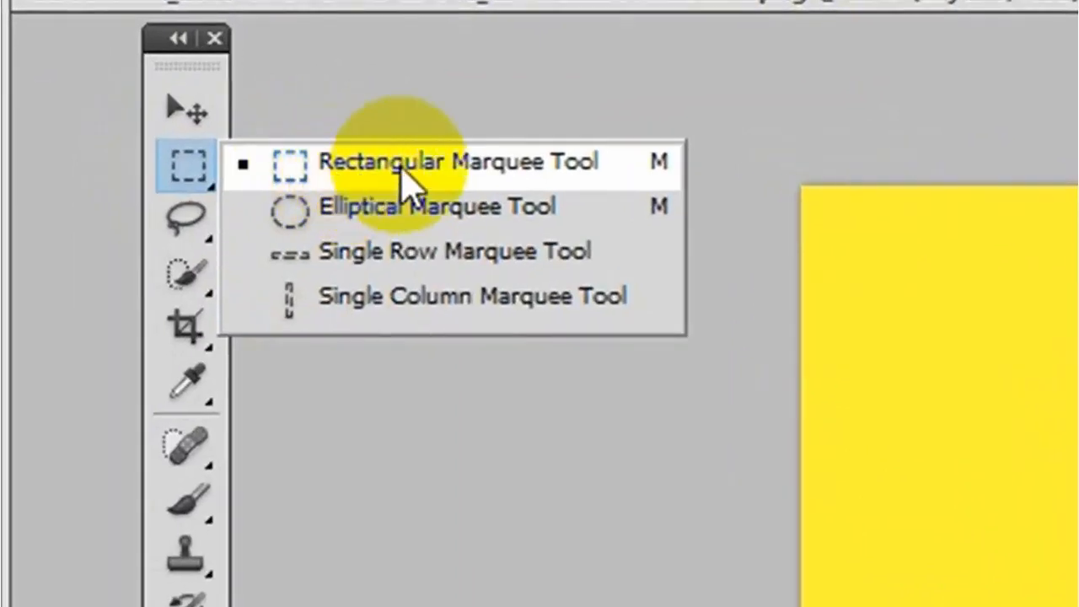
left_click(261, 214)
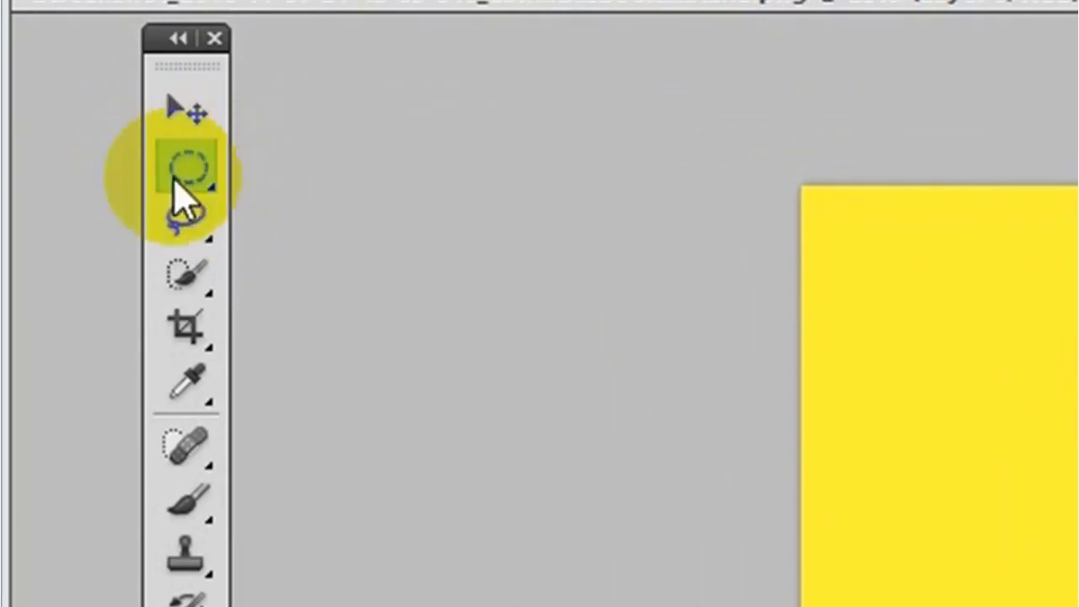
With the Rectangular Marquee Tool, select an area in the image's upper-left part reaching into the cover picture, and deselect it.
left_click(211, 190)
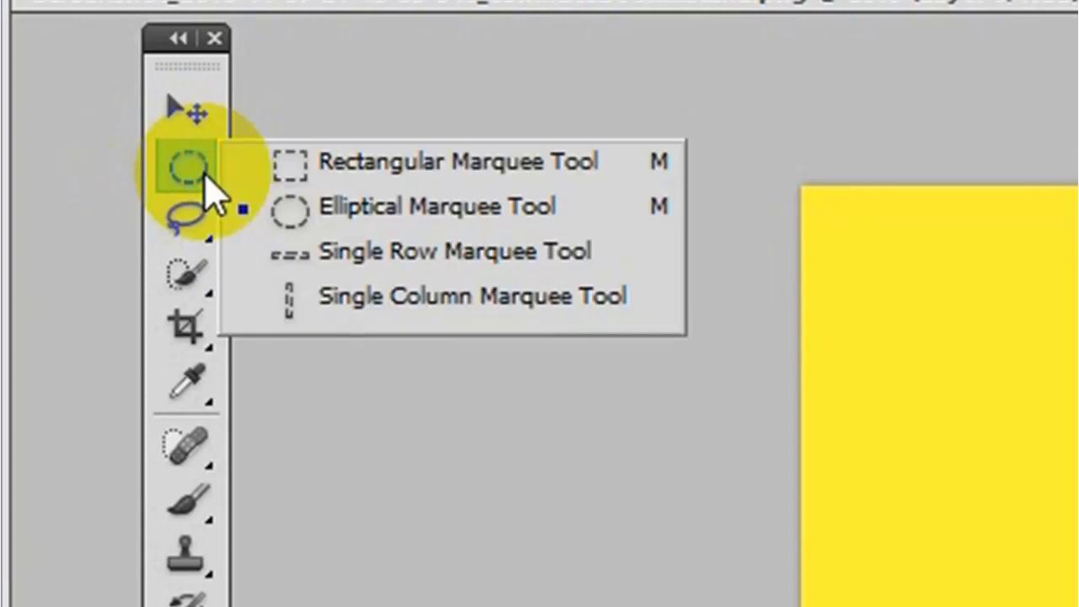
left_click(323, 180)
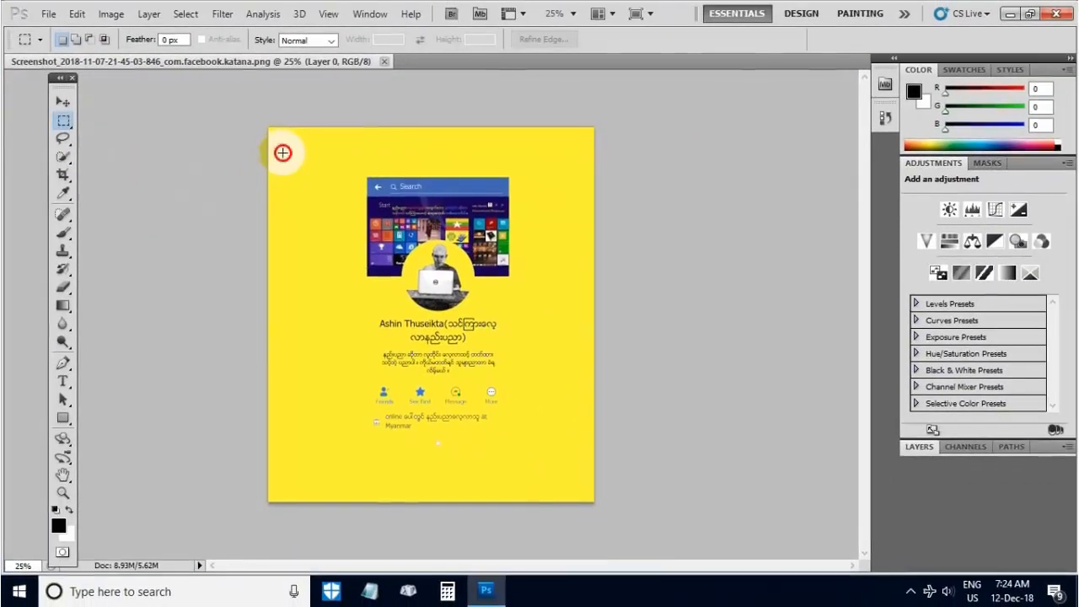
left_click_drag(280, 153, 397, 264)
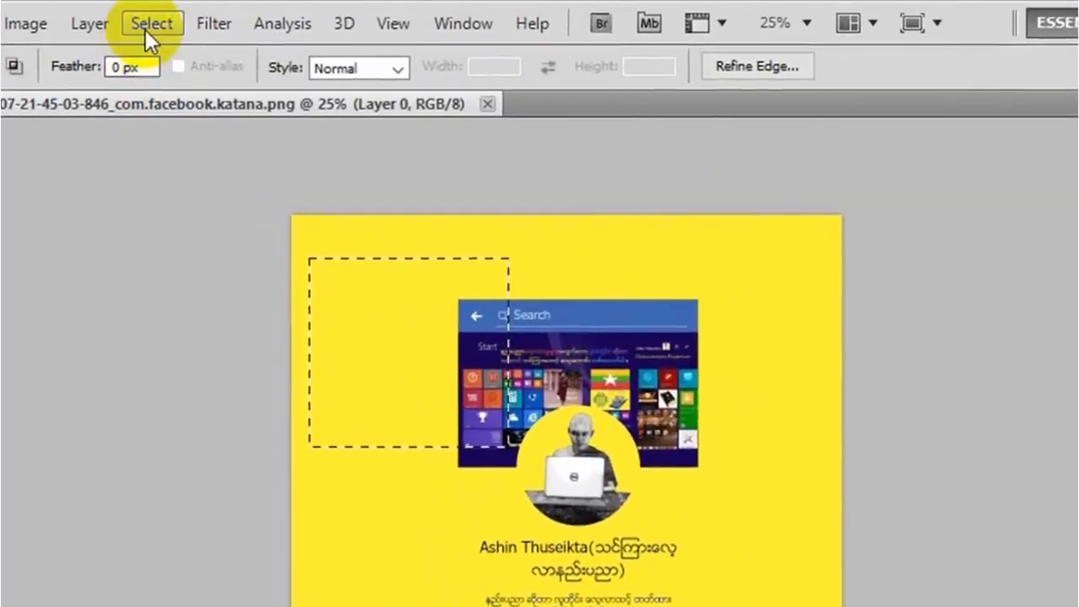
left_click(149, 23)
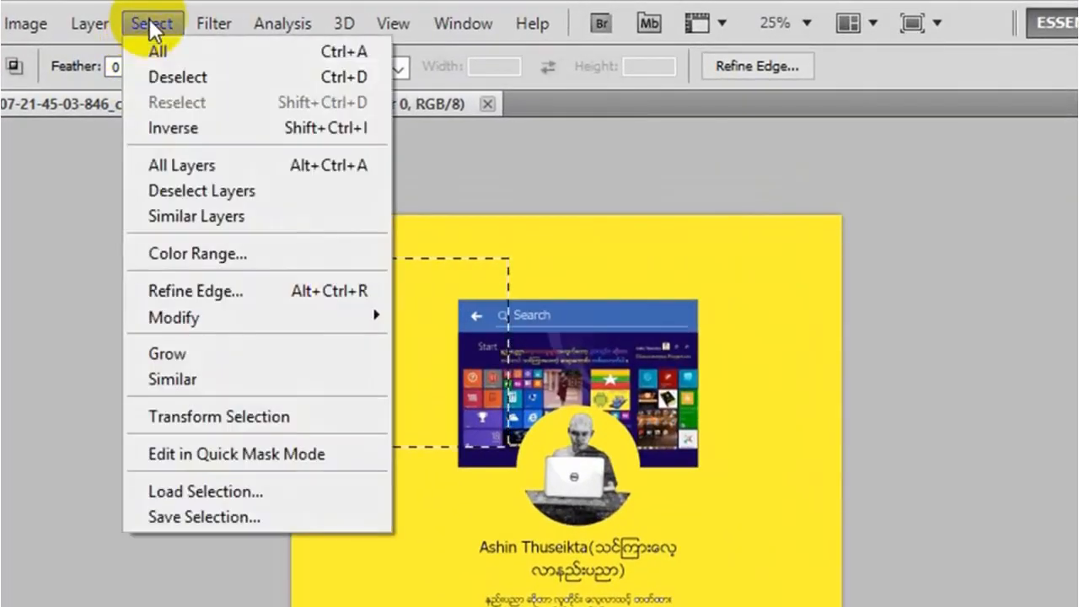
left_click(179, 78)
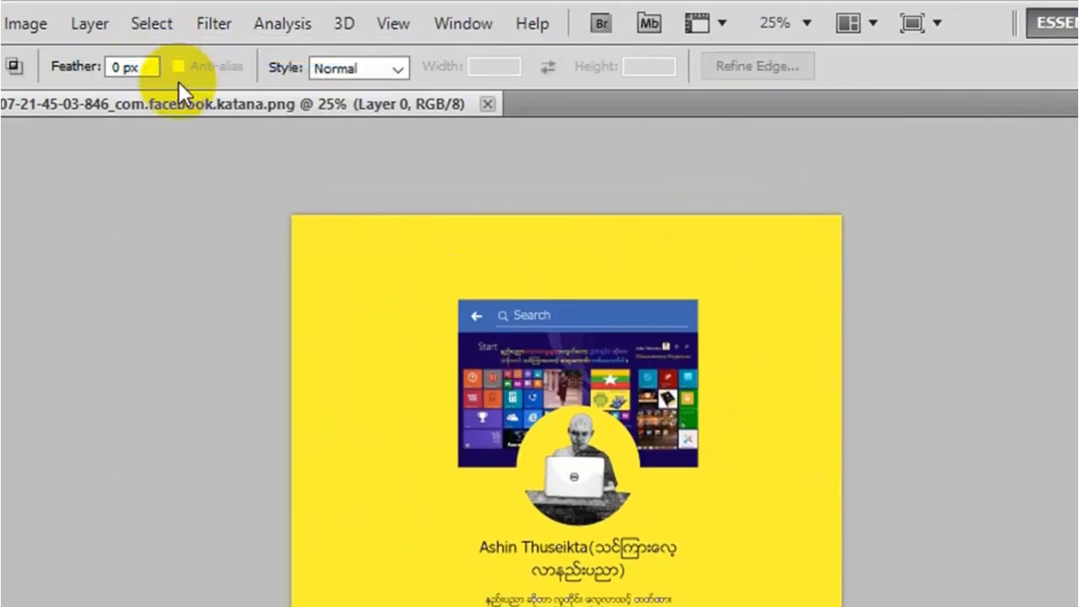
Draw a smaller rectangular selection over the cover picture's upper-left corner and deselect it.
left_click_drag(342, 246, 521, 377)
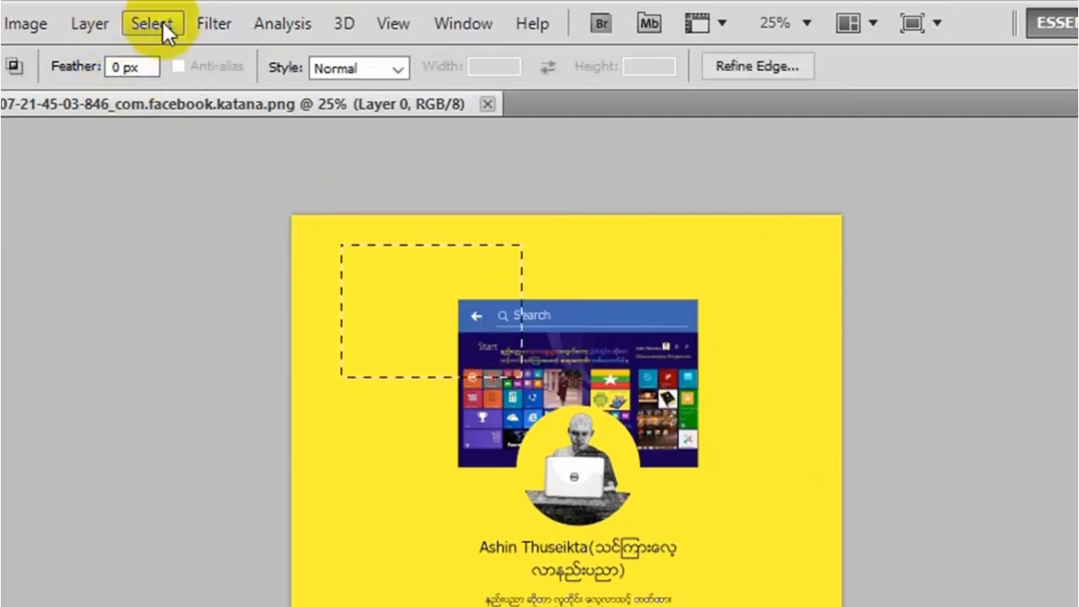
left_click(163, 21)
left_click(194, 79)
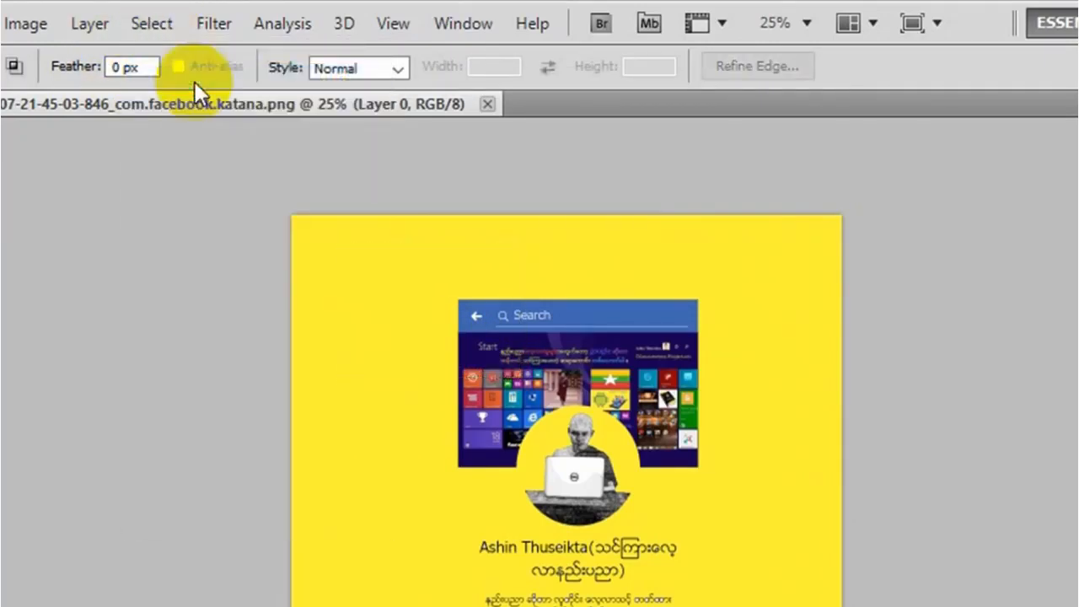
Draw a wide rectangular selection across the cover picture's Search bar and deselect it.
left_click_drag(386, 251, 612, 353)
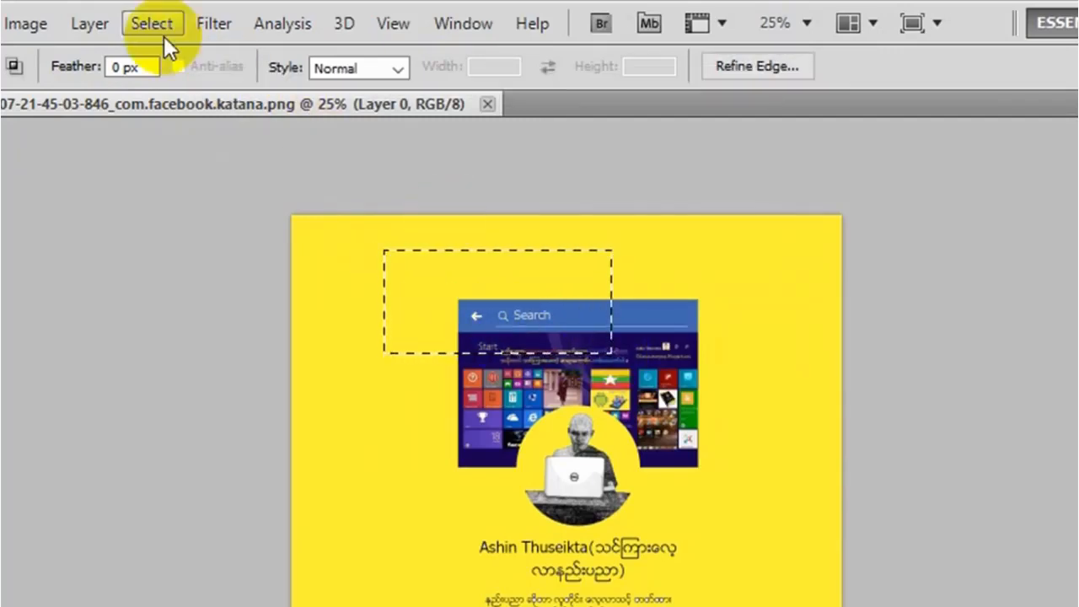
left_click(162, 34)
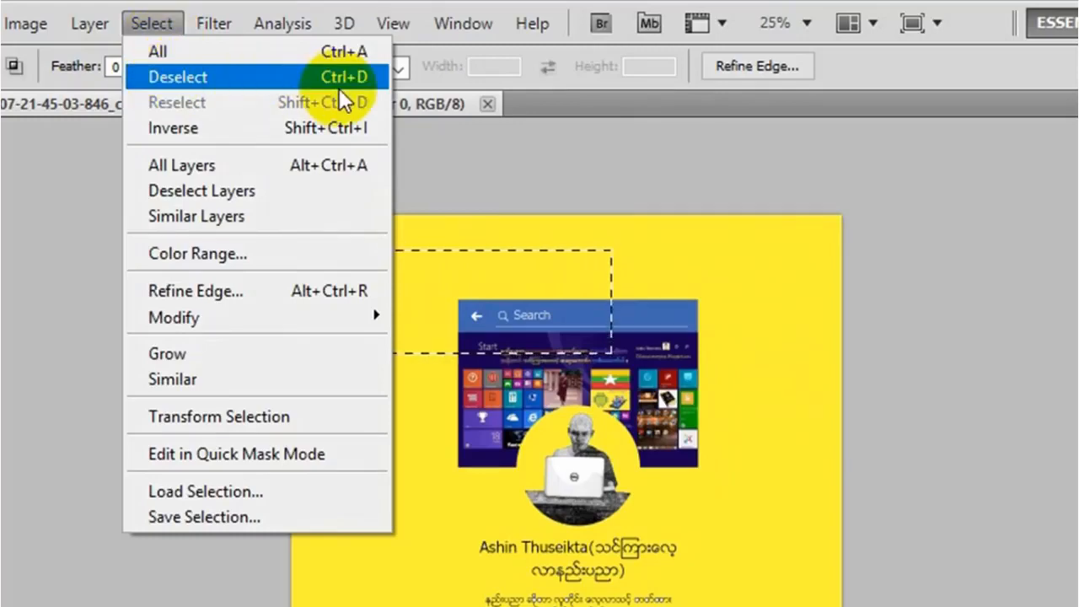
left_click(470, 325)
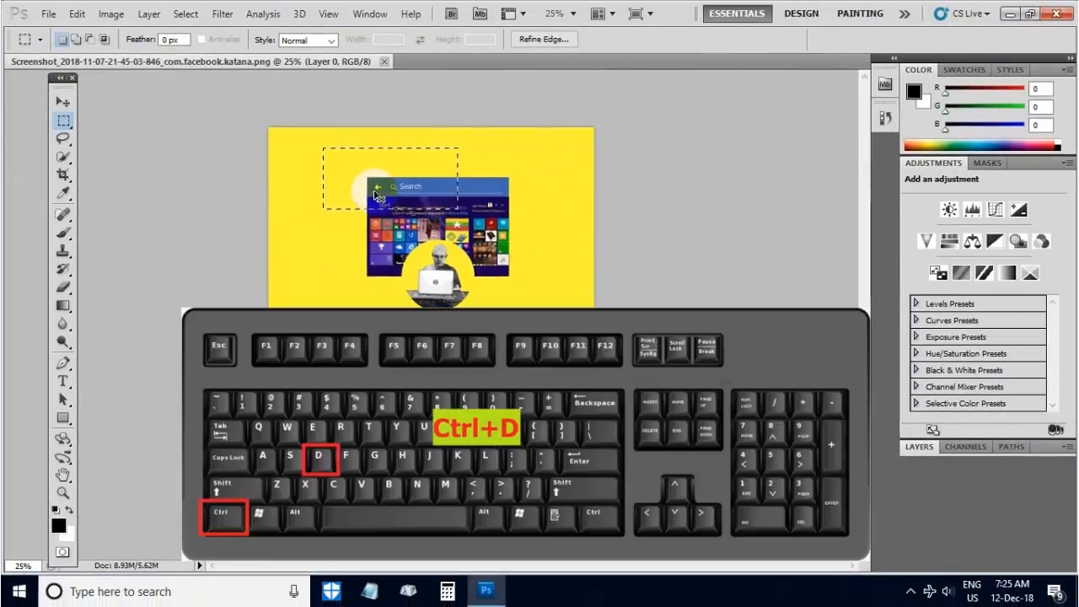
key("ctrl+d")
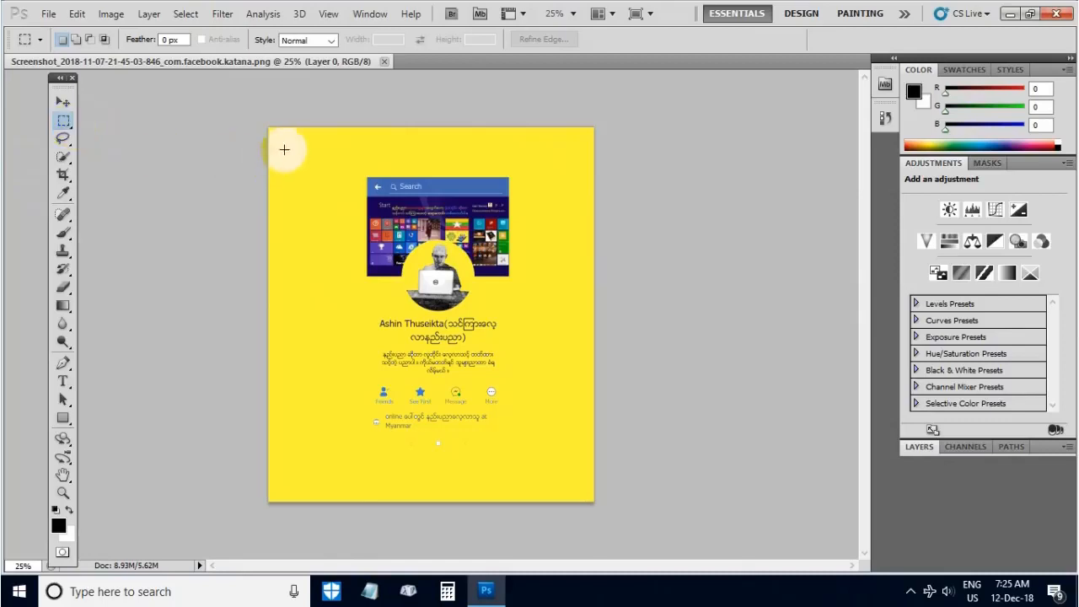
Draw and deselect a wide rectangular selection over the cover picture's upper edge, and two large square selections around the picture and profile text.
left_click_drag(285, 150, 522, 204)
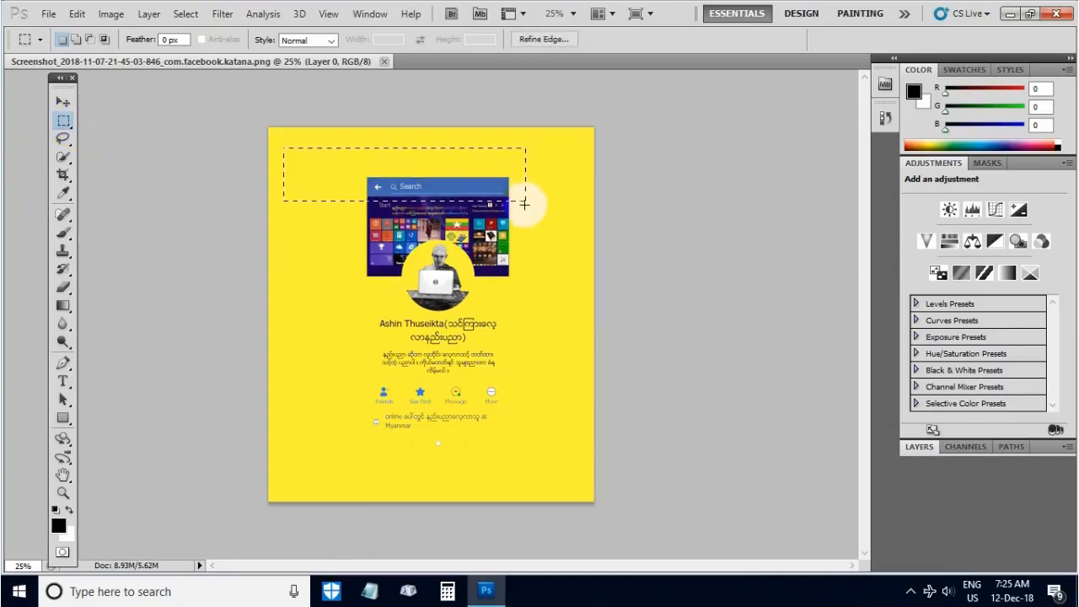
left_click(409, 181)
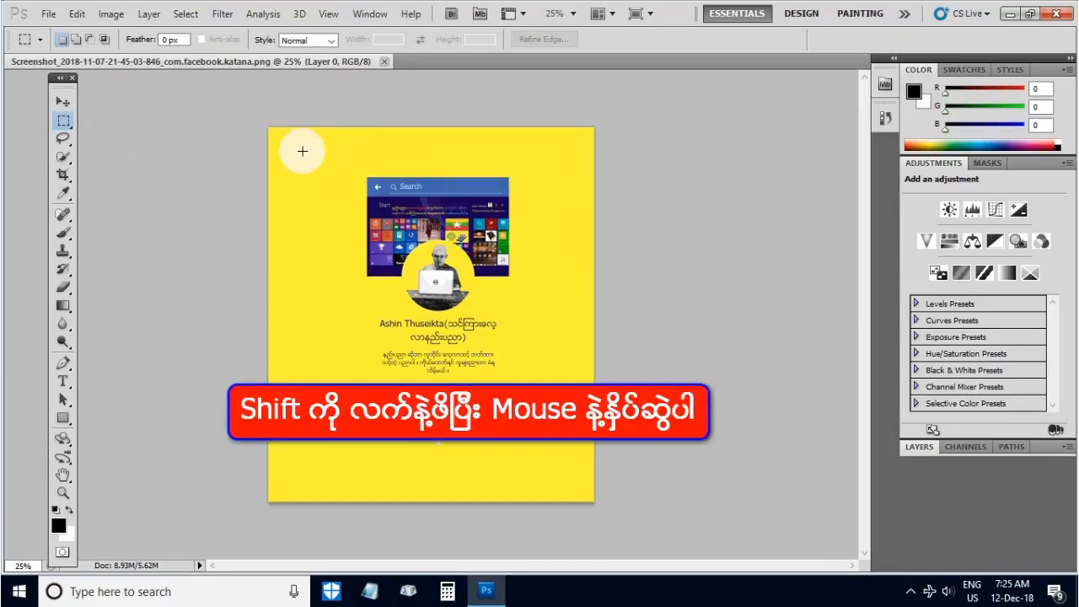
left_click_drag(304, 154, 535, 386)
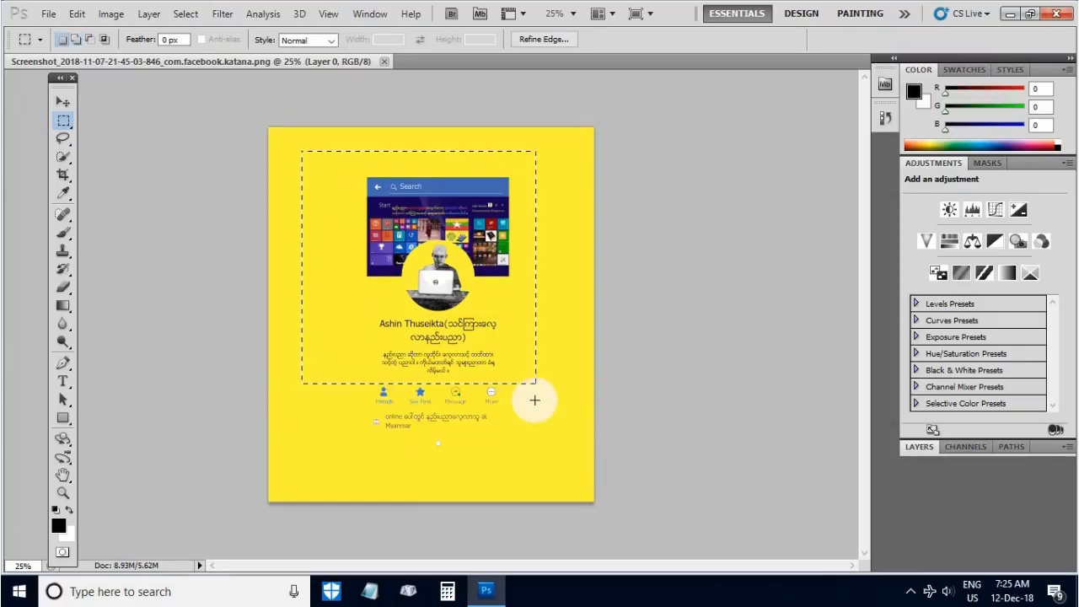
left_click(537, 402)
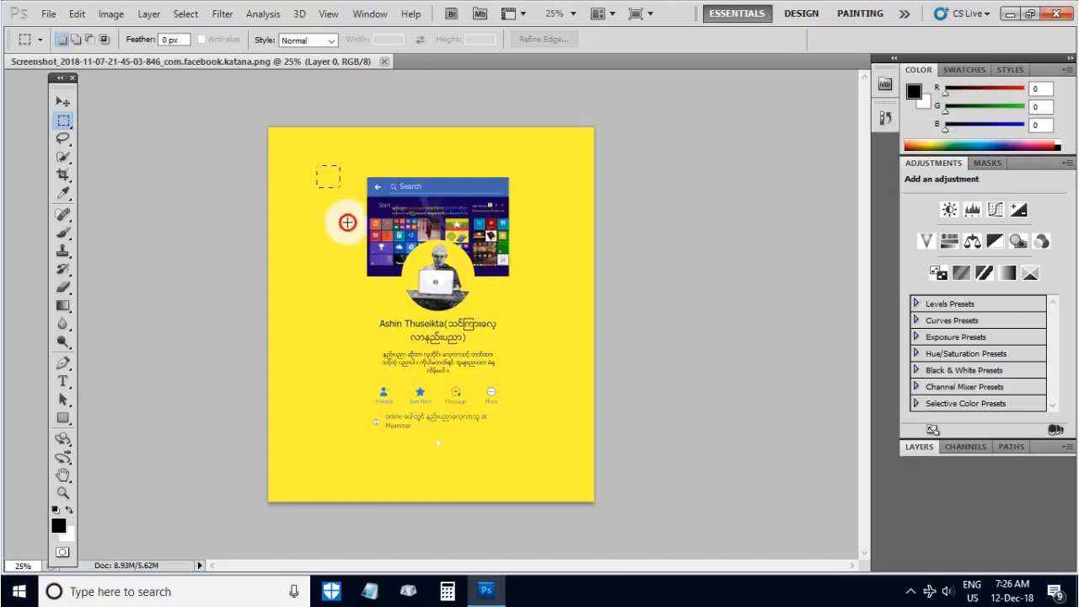
left_click_drag(347, 222, 554, 443)
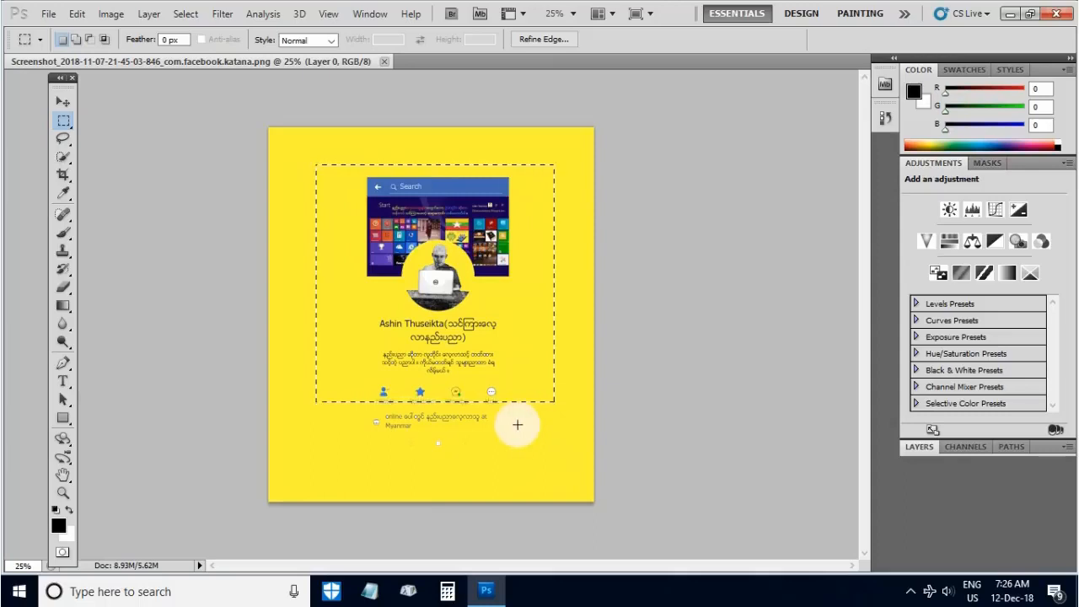
left_click(517, 425)
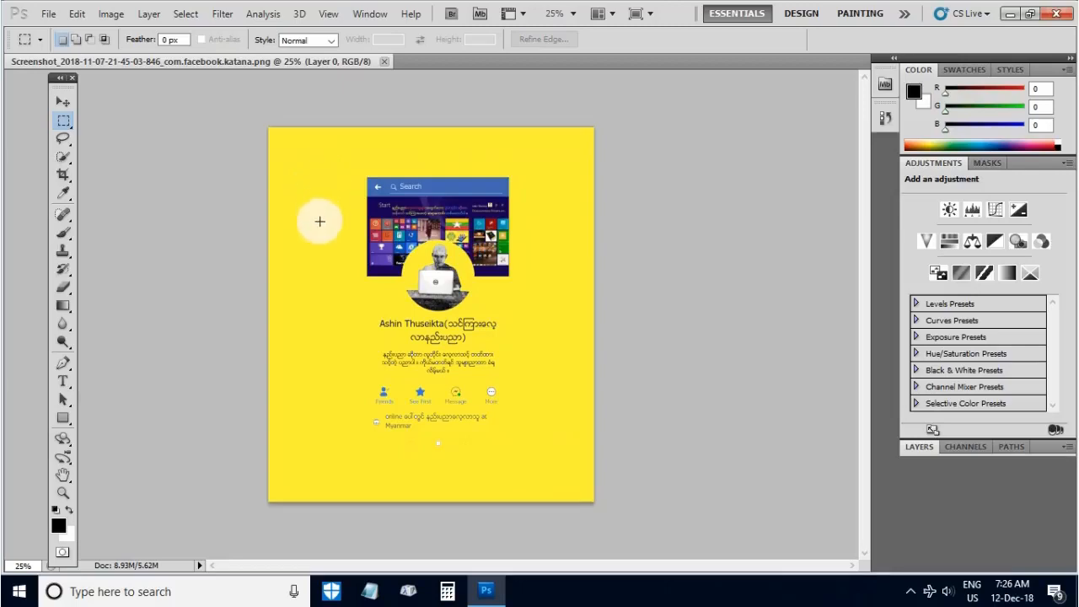
Draw a square selection outward from its centre in the image's upper-left part, reaching into the cover picture, and deselect it.
key("alt+shift")
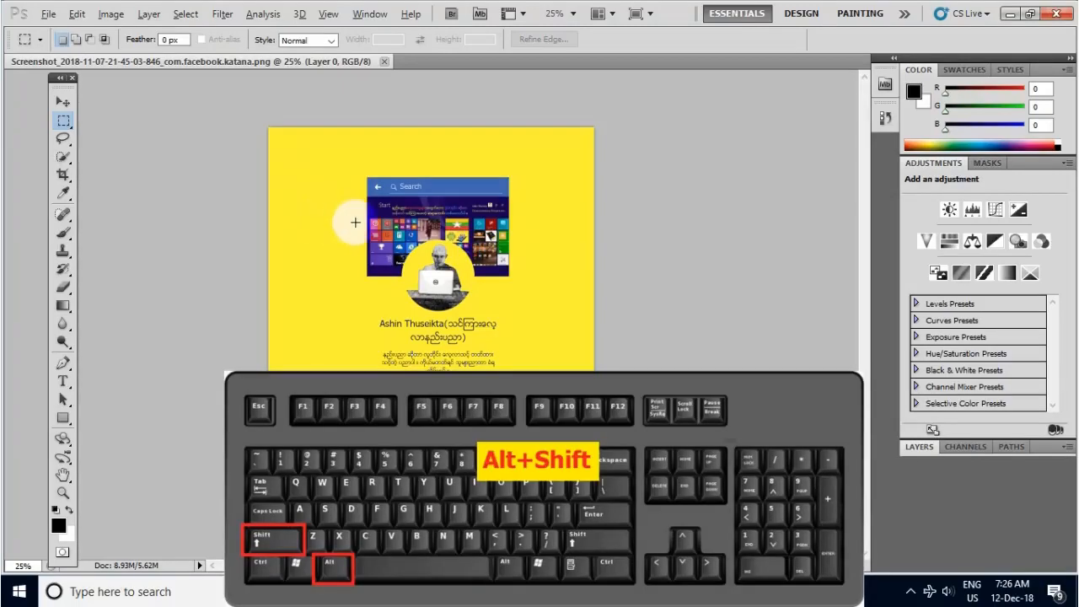
left_click_drag(347, 211, 444, 310)
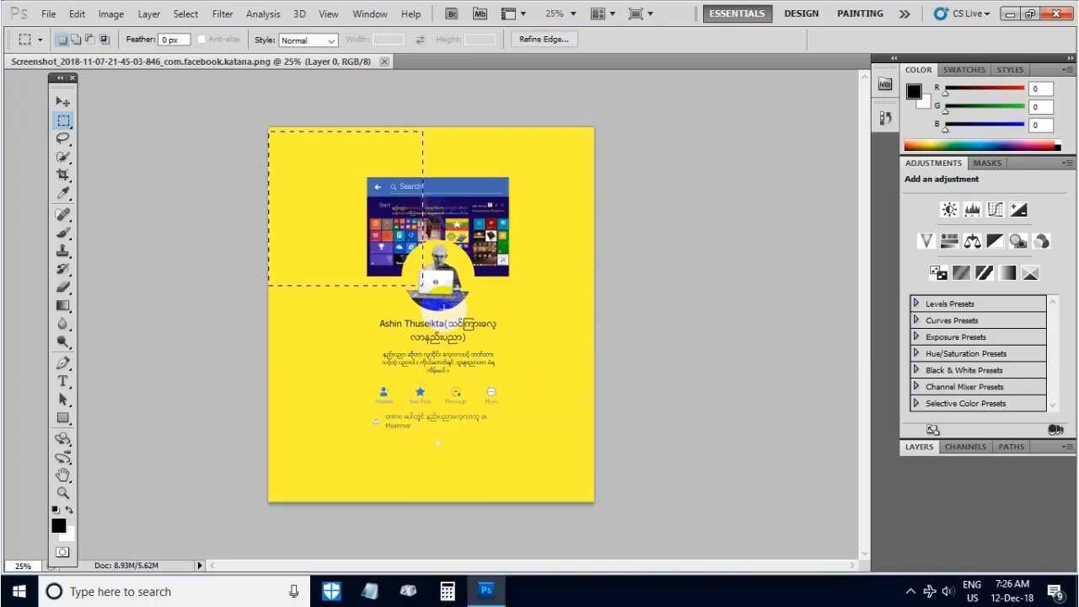
left_click(413, 229)
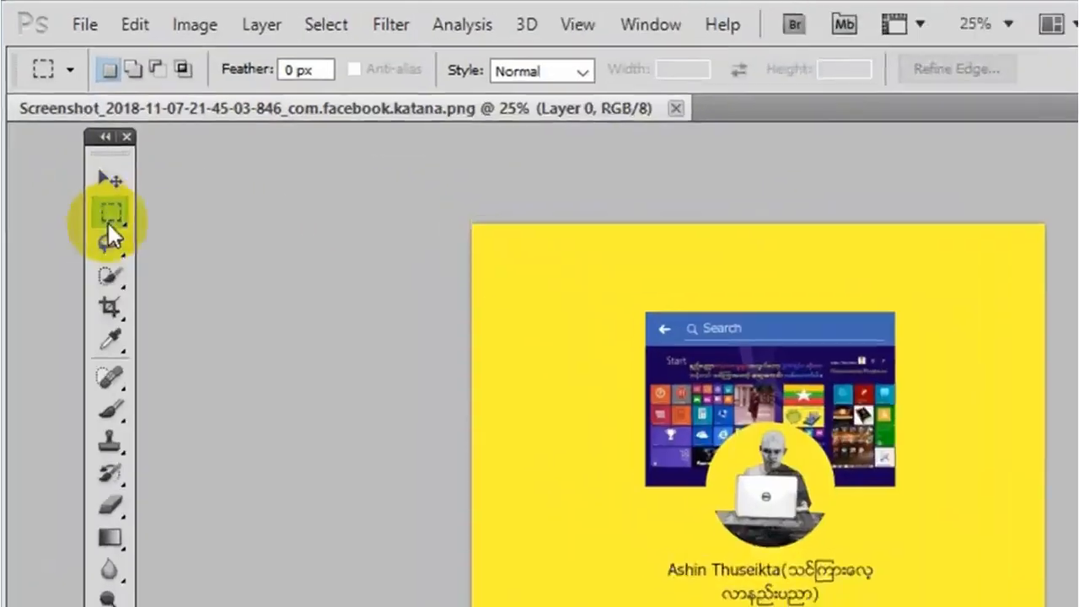
Switch to the Elliptical Marquee Tool, draw a wide elliptical selection over the cover picture, and deselect it.
left_click(117, 212)
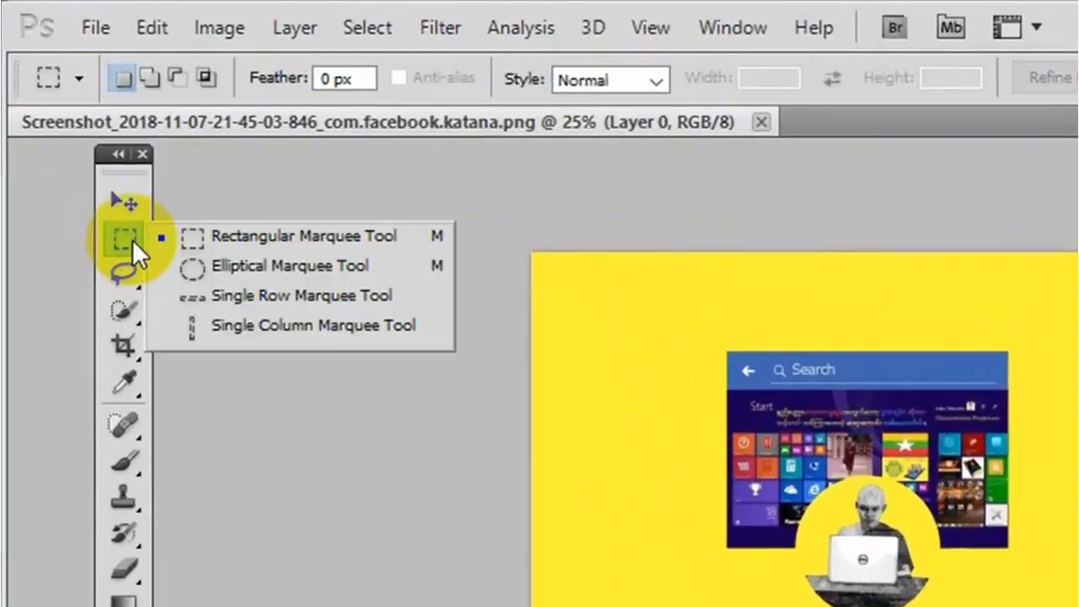
left_click(204, 269)
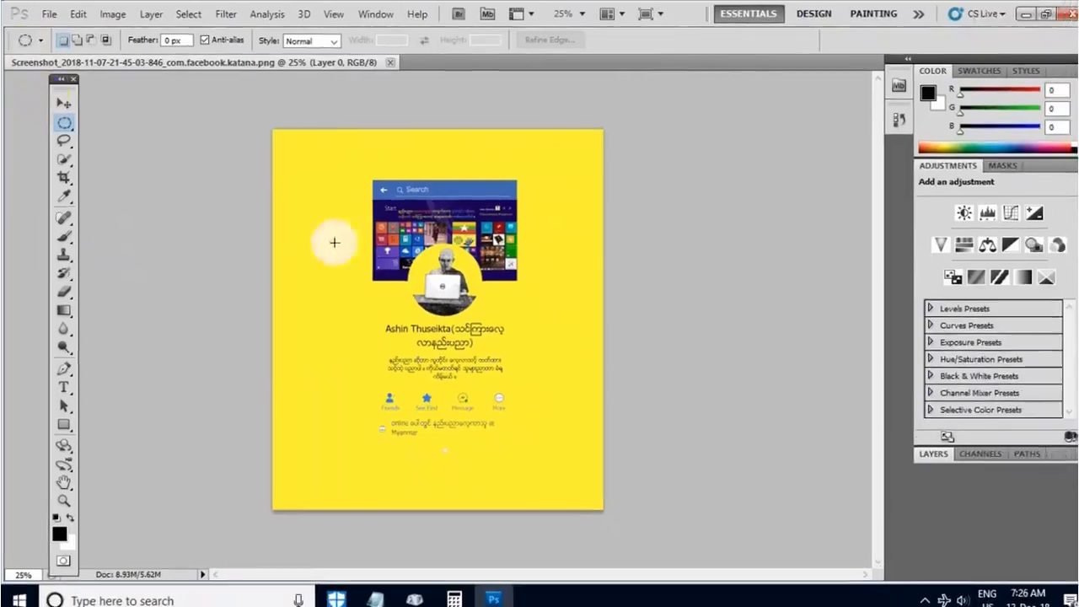
left_click_drag(347, 172, 540, 242)
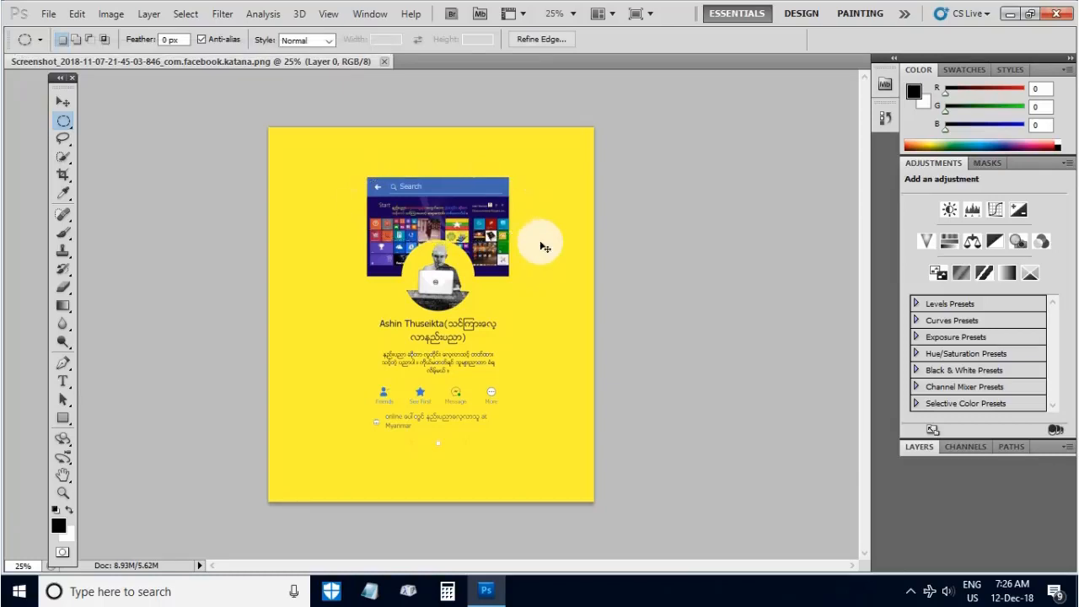
left_click(544, 246)
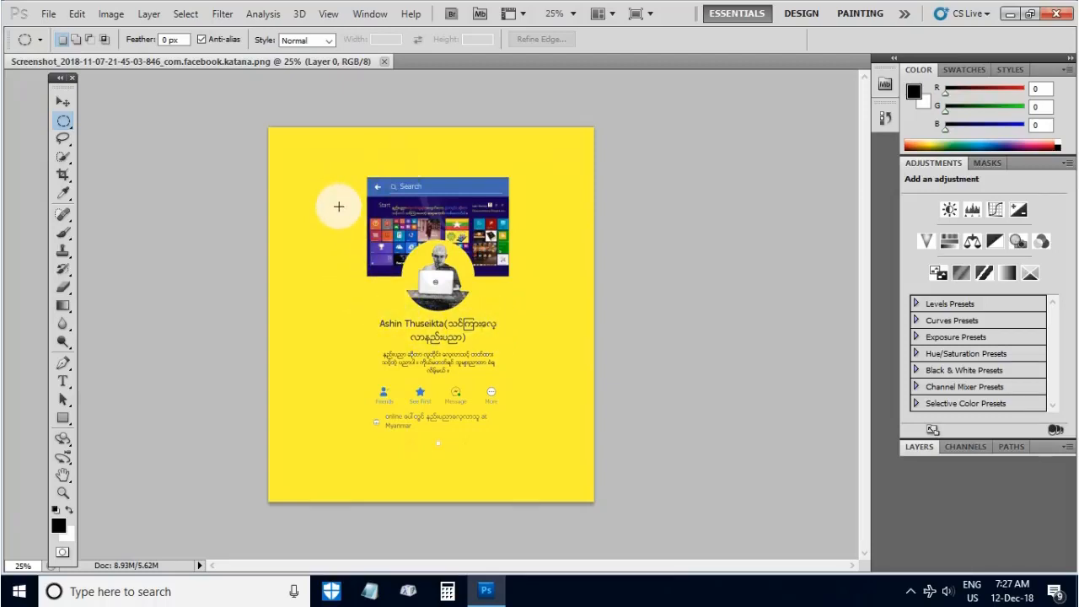
Draw two large perfectly circular selections around the profile photo and text, deselecting each one.
left_click_drag(338, 207, 560, 434)
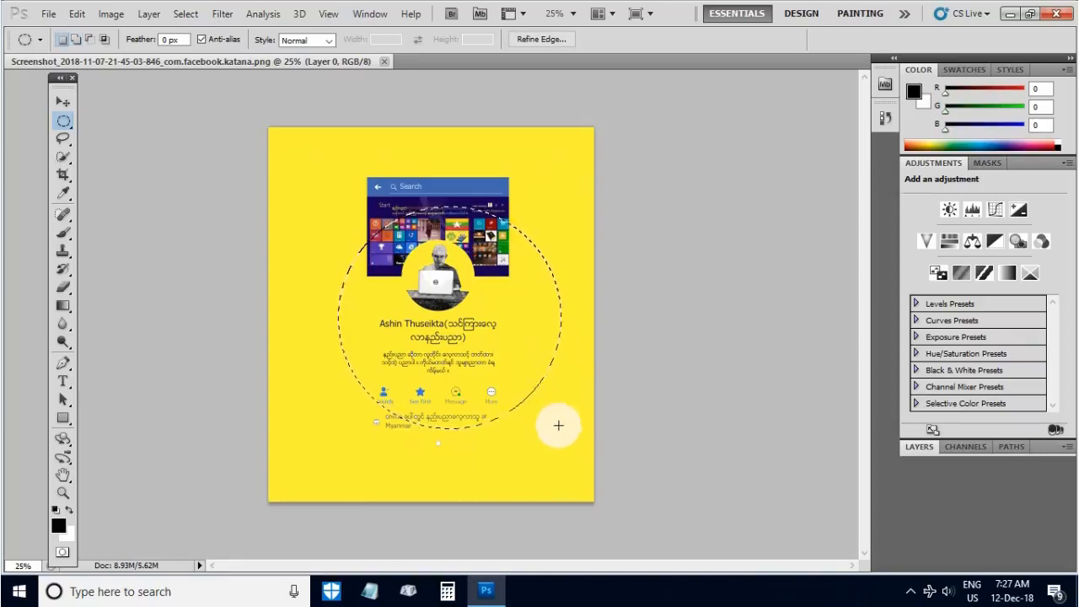
left_click(553, 414)
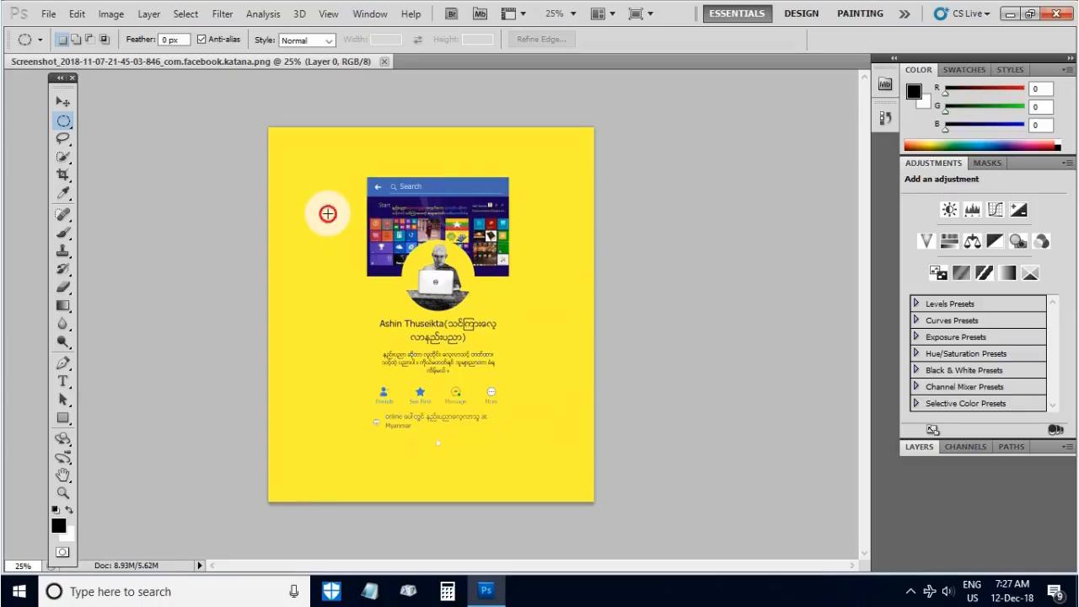
left_click_drag(328, 213, 524, 408)
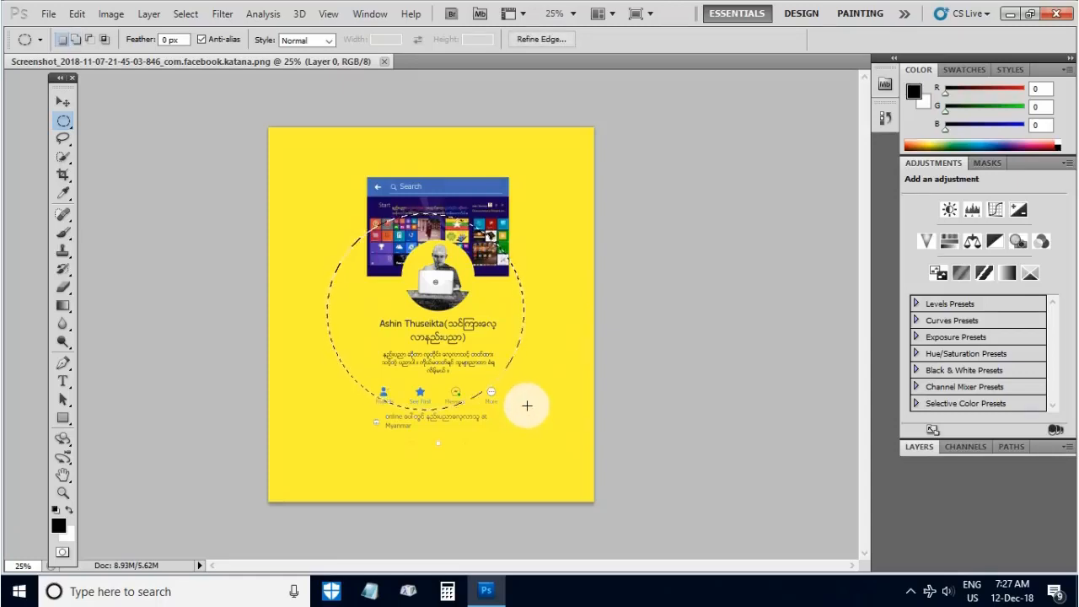
left_click(527, 403)
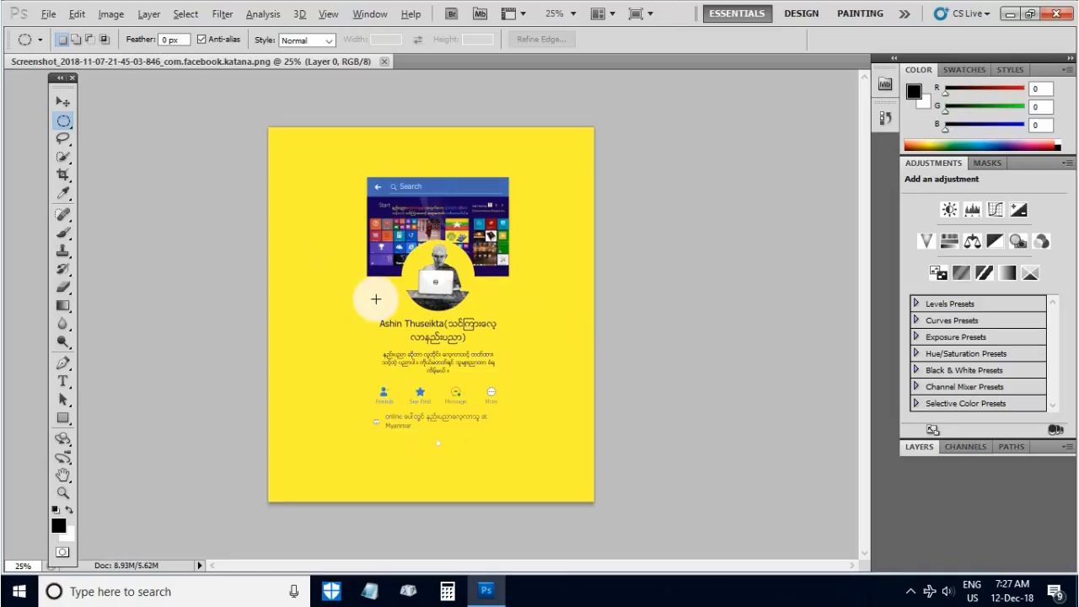
Draw a large circular selection outward from its centre around the profile photo and text, and invert the selection and back.
left_click_drag(379, 300, 491, 402)
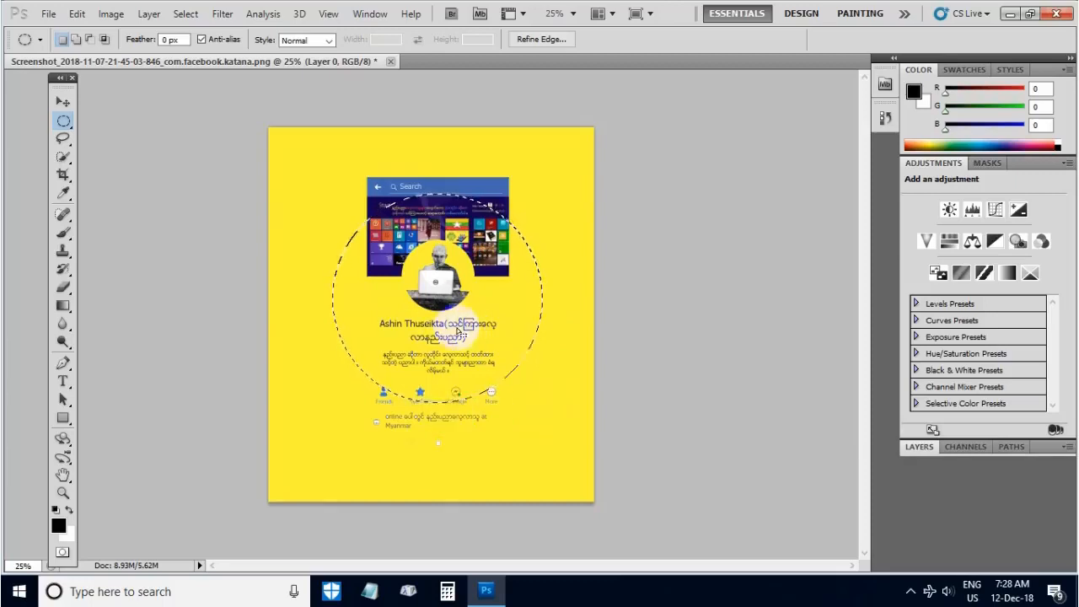
left_click(187, 15)
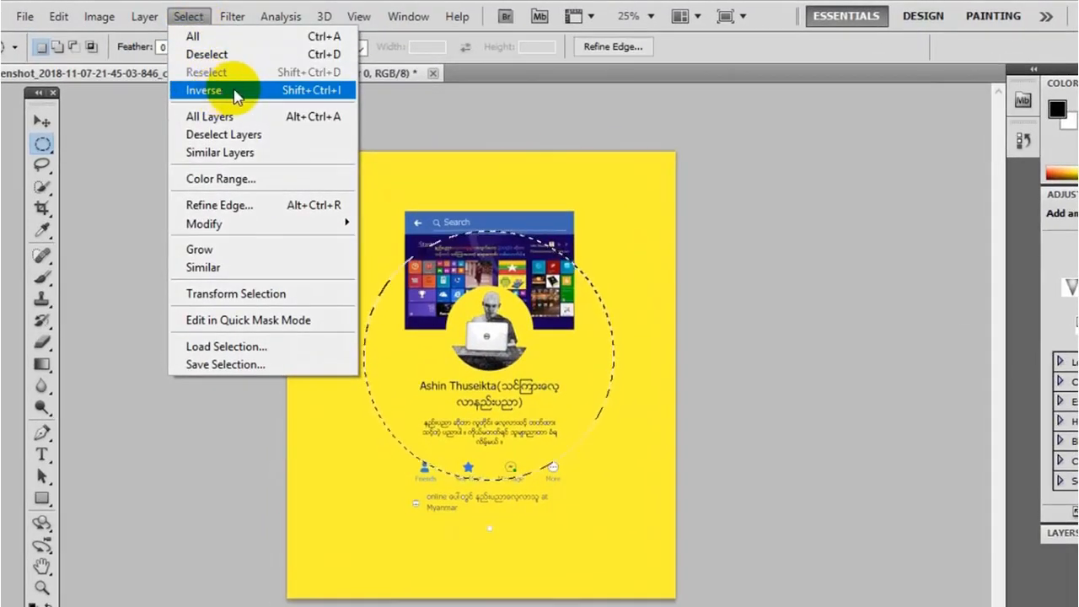
left_click(225, 90)
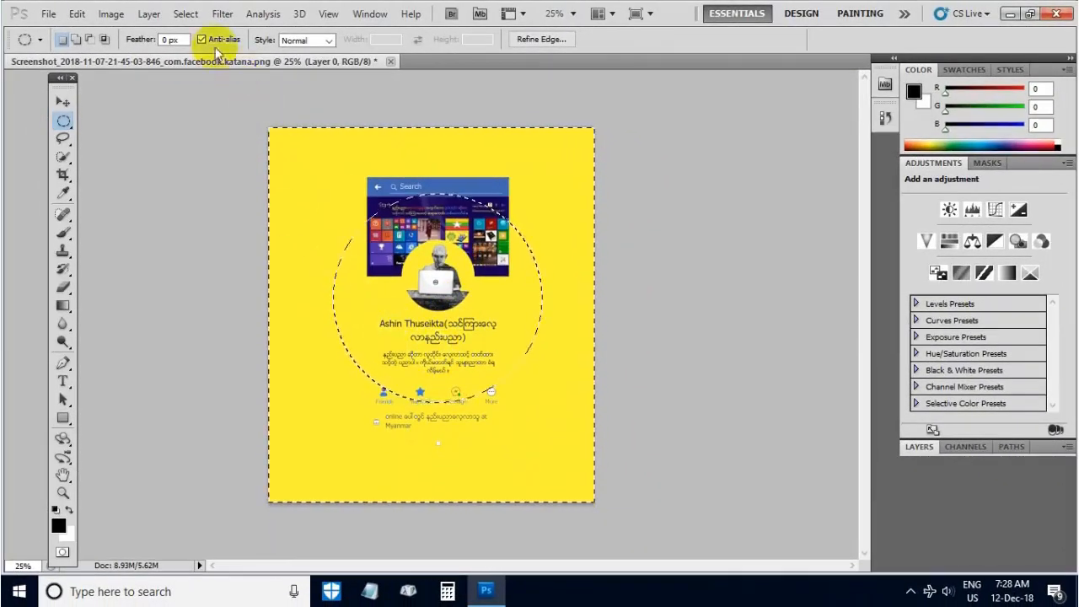
left_click(189, 16)
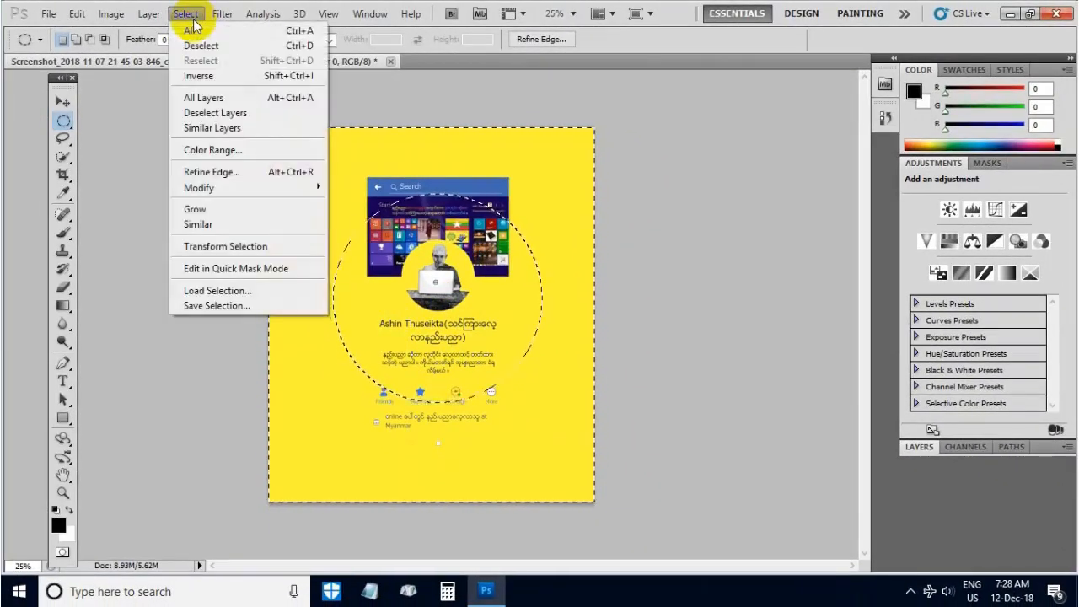
left_click(211, 80)
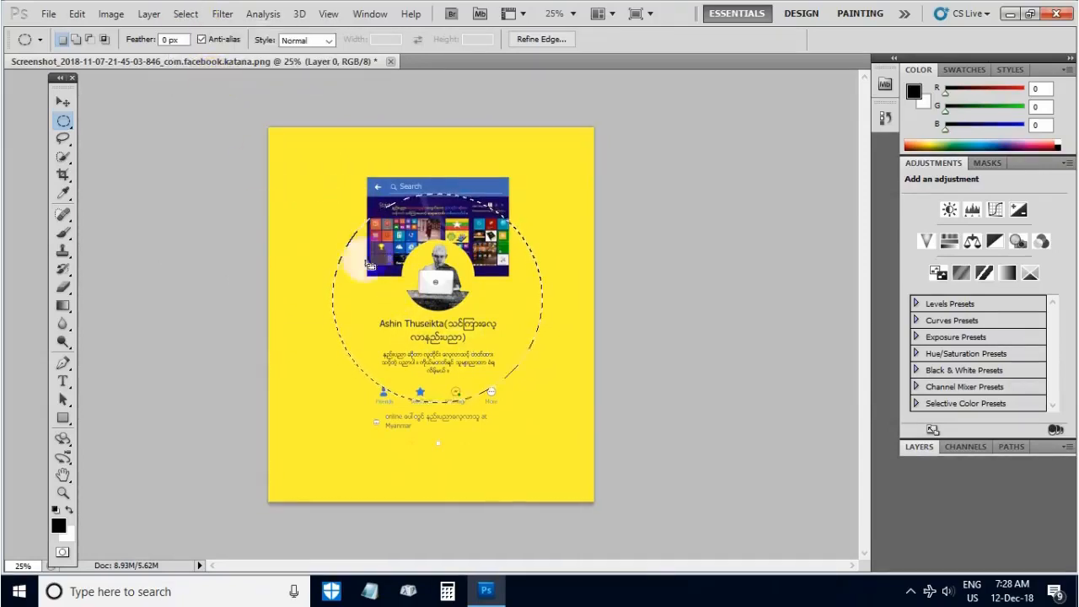
Invert the circular selection once more to cover the area outside the circle, and invert it back to the circle.
left_click(189, 19)
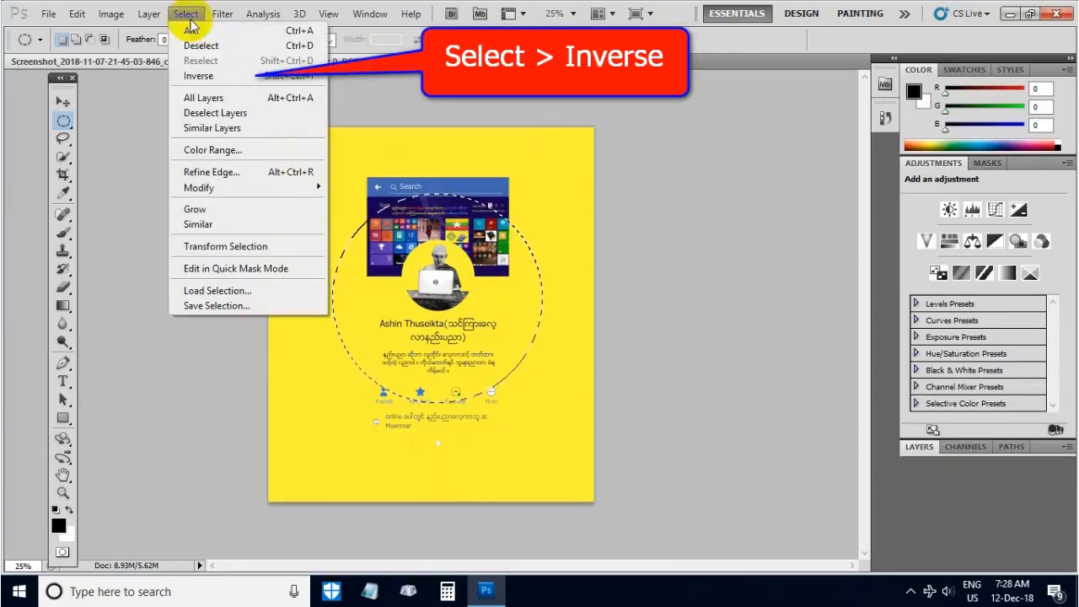
left_click(217, 76)
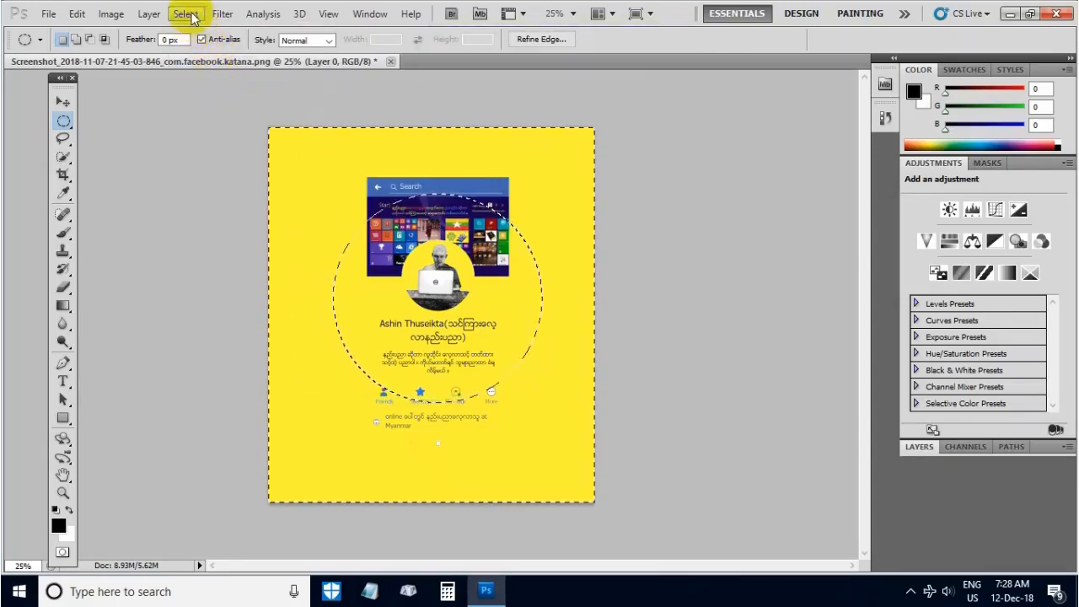
left_click(186, 13)
left_click(199, 76)
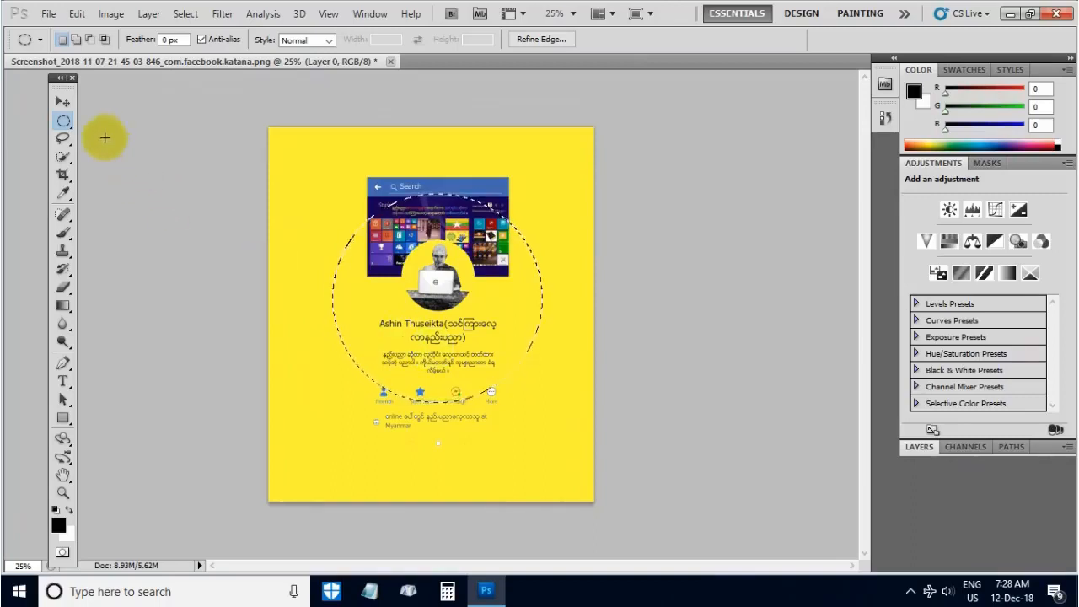
With the Move Tool, shift the selected circle's contents diagonally up and left within the image.
left_click(65, 107)
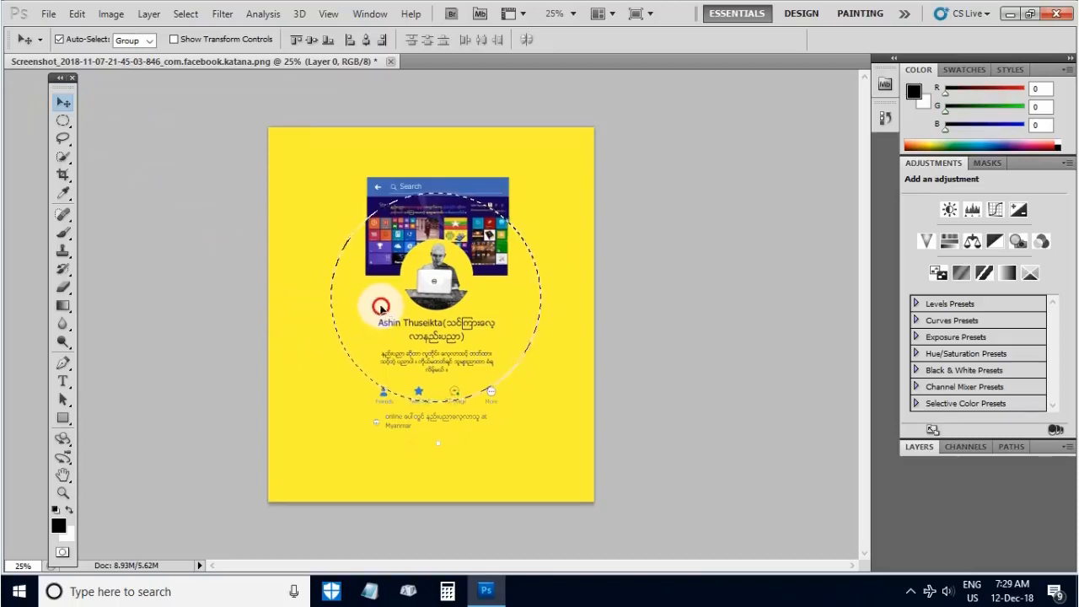
left_click_drag(381, 307, 331, 257)
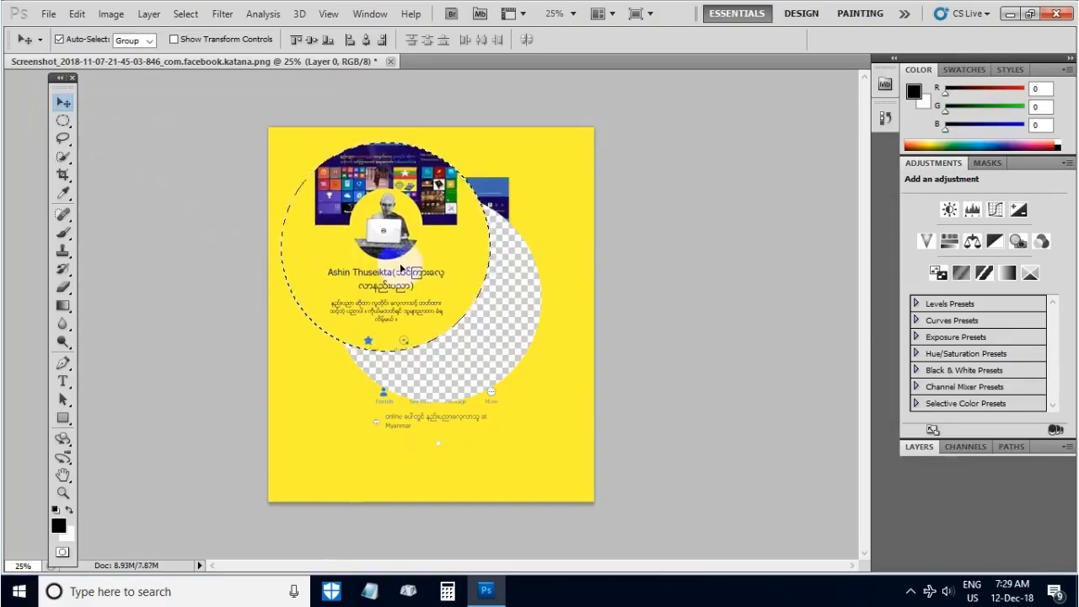
Deselect and reselect the moved circle twice, and undo its move.
key("ctrl+d")
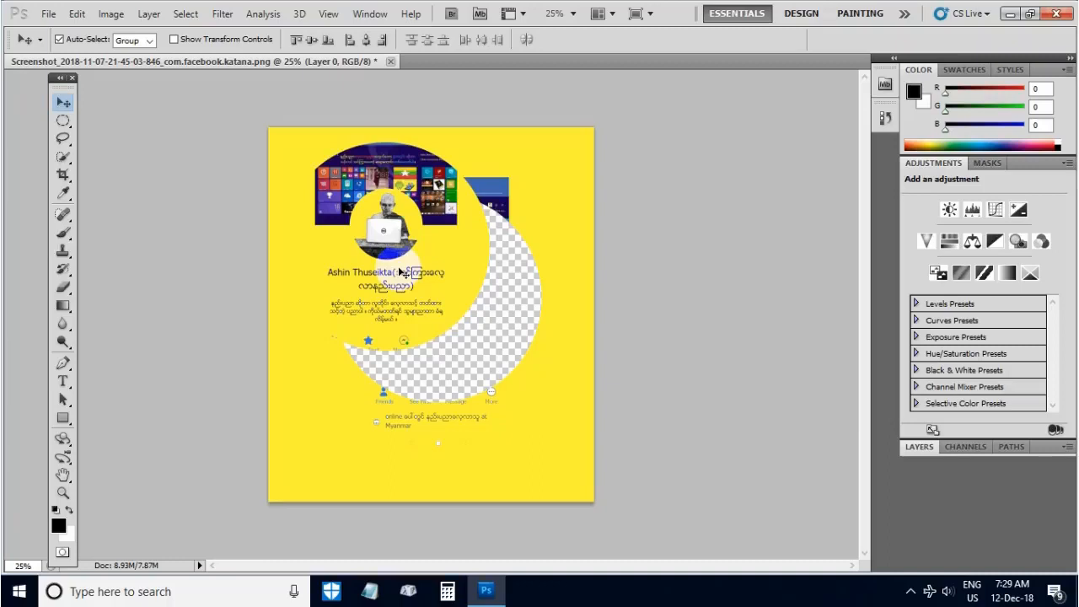
key("ctrl+shift+d")
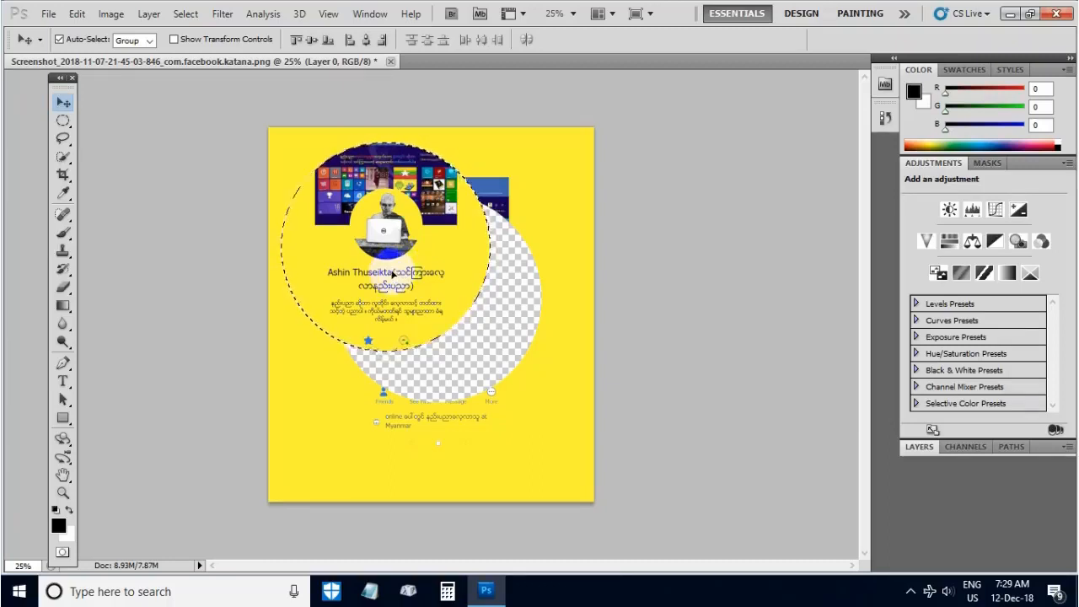
key("ctrl+d")
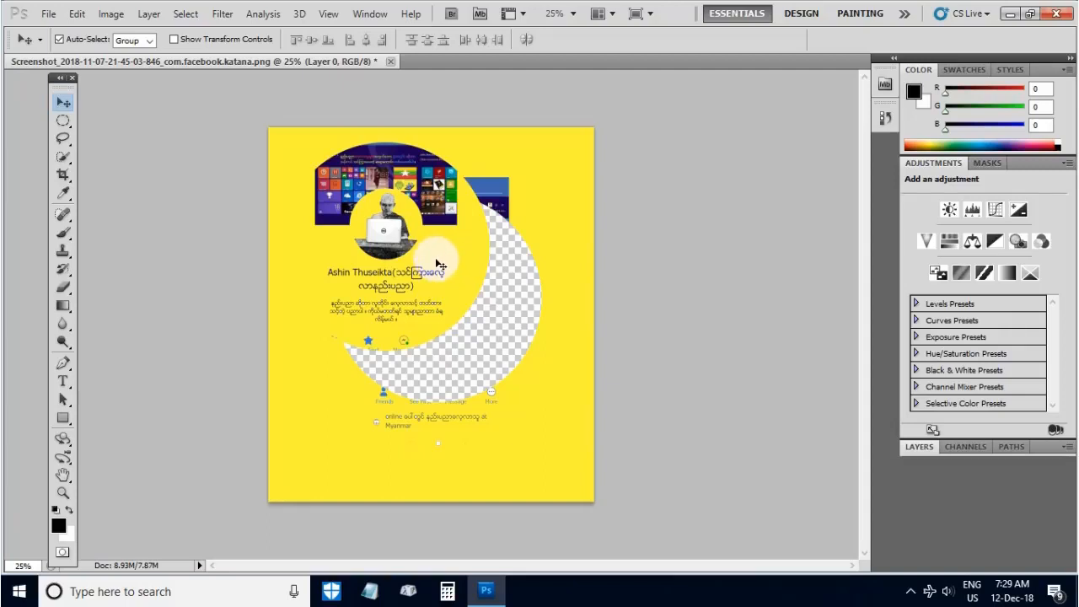
left_click_drag(434, 262, 433, 261)
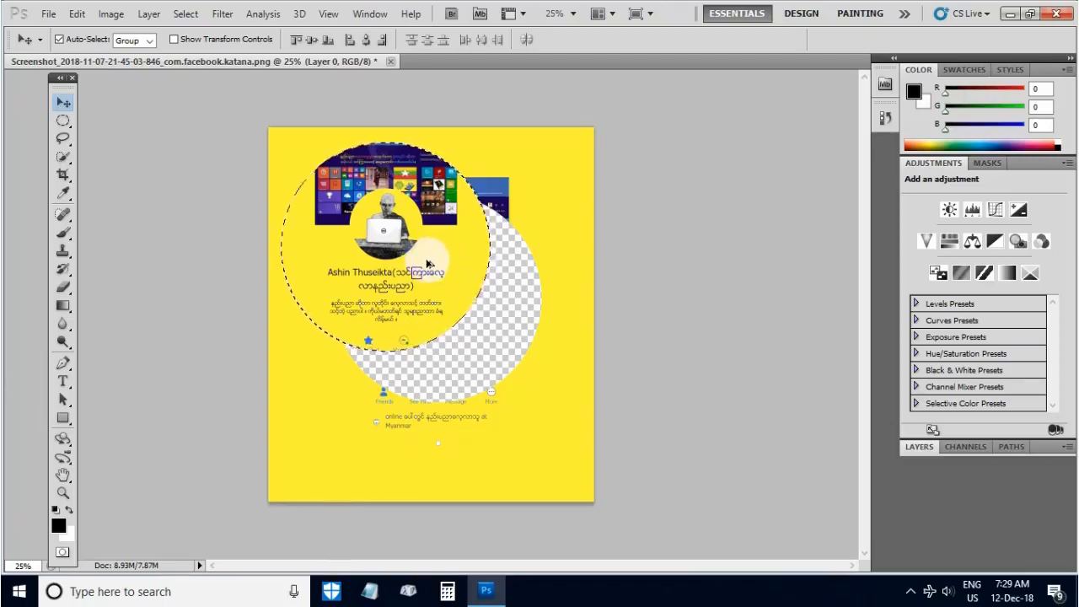
key("ctrl+z")
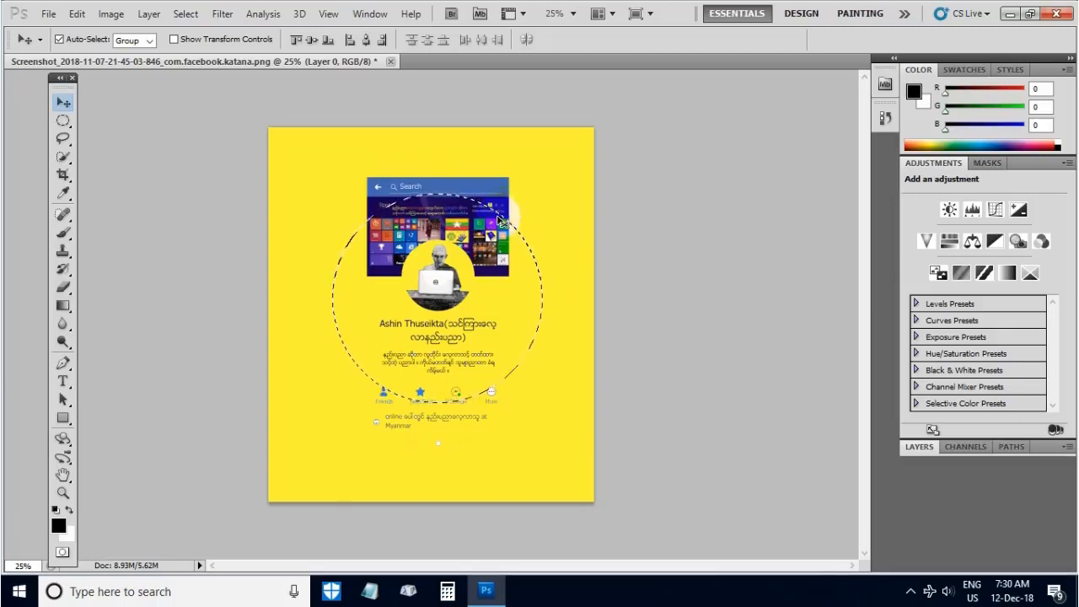
Move the selected circle's contents toward the image's upper-left corner, past its upper edge, and deselect the circle.
left_click(540, 176)
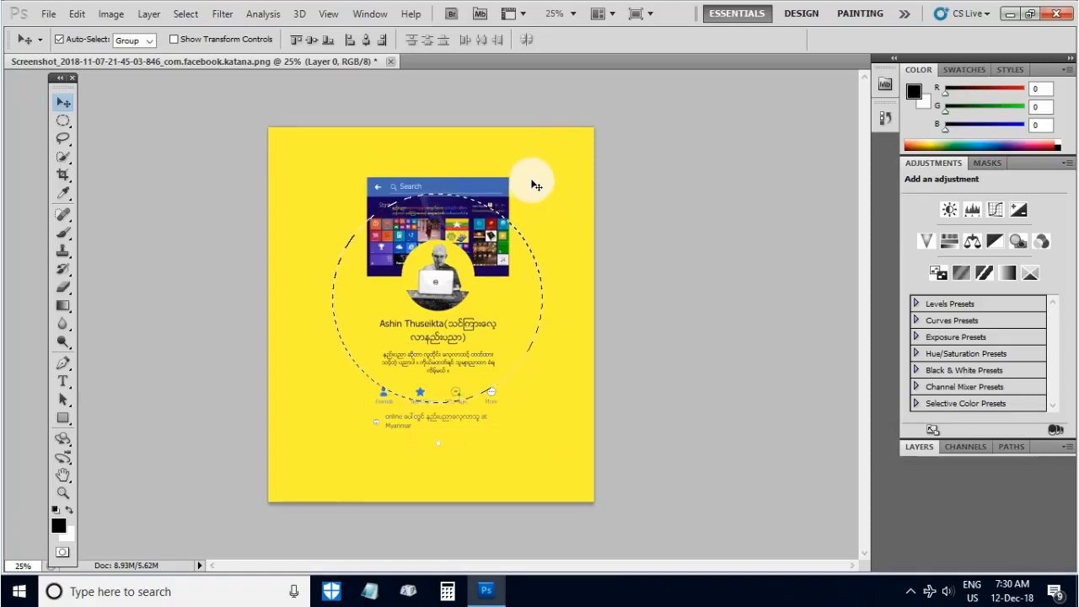
left_click_drag(419, 252, 354, 172)
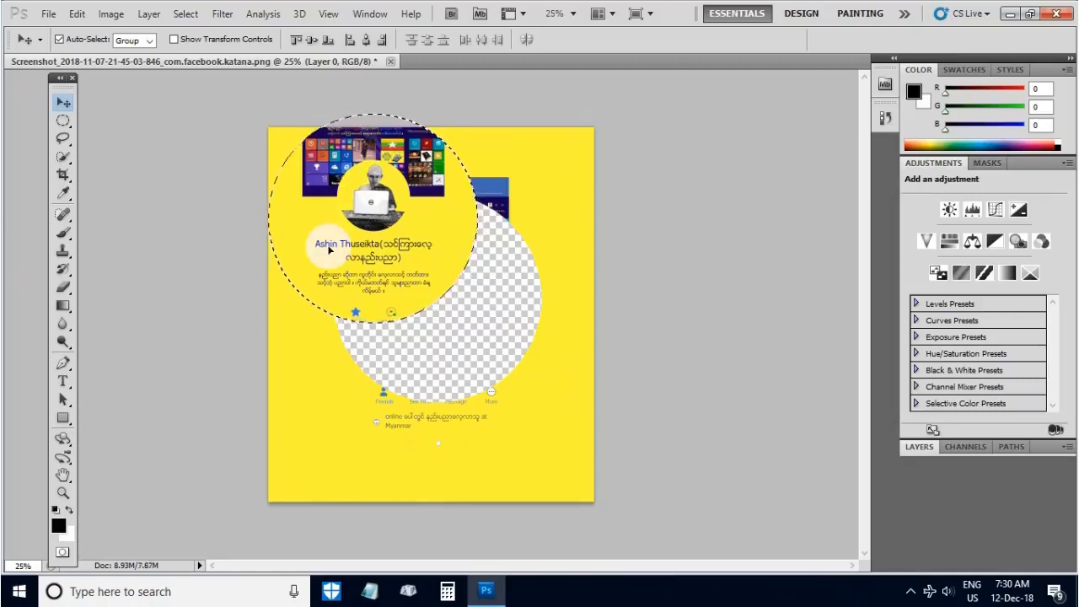
key("ctrl+d")
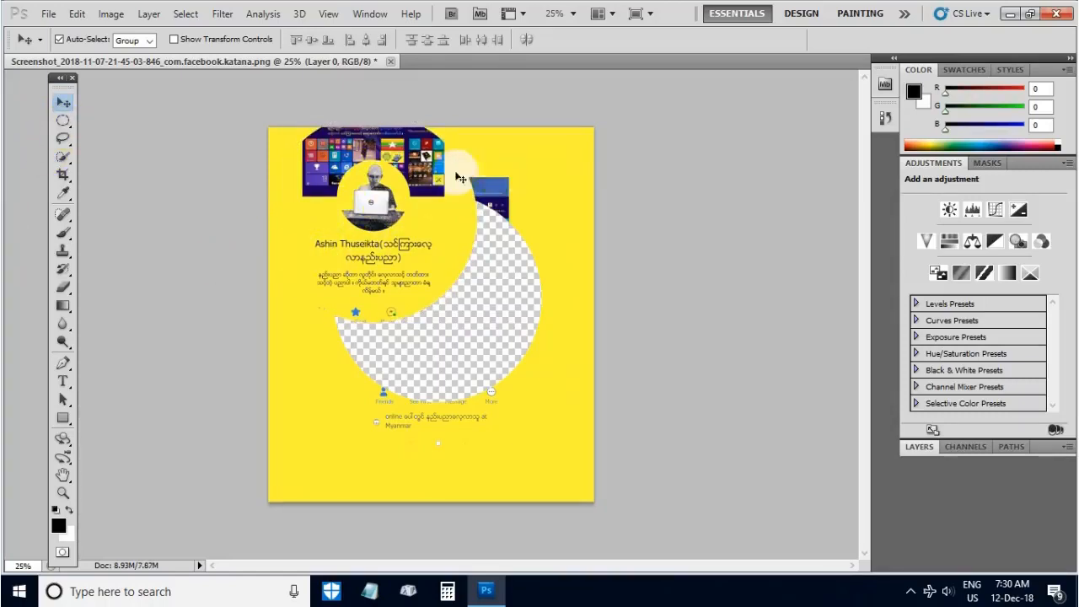
With the Rectangular Marquee Tool, select a roughly square area of plain yellow in the image's lower-left part.
left_click(63, 121)
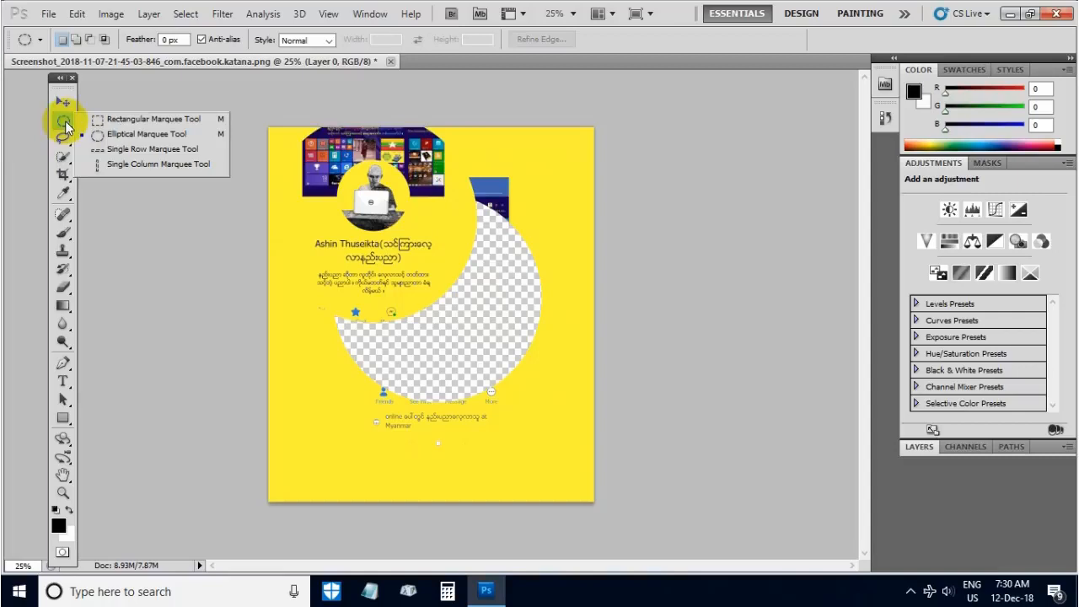
left_click(119, 125)
left_click_drag(481, 153, 337, 427)
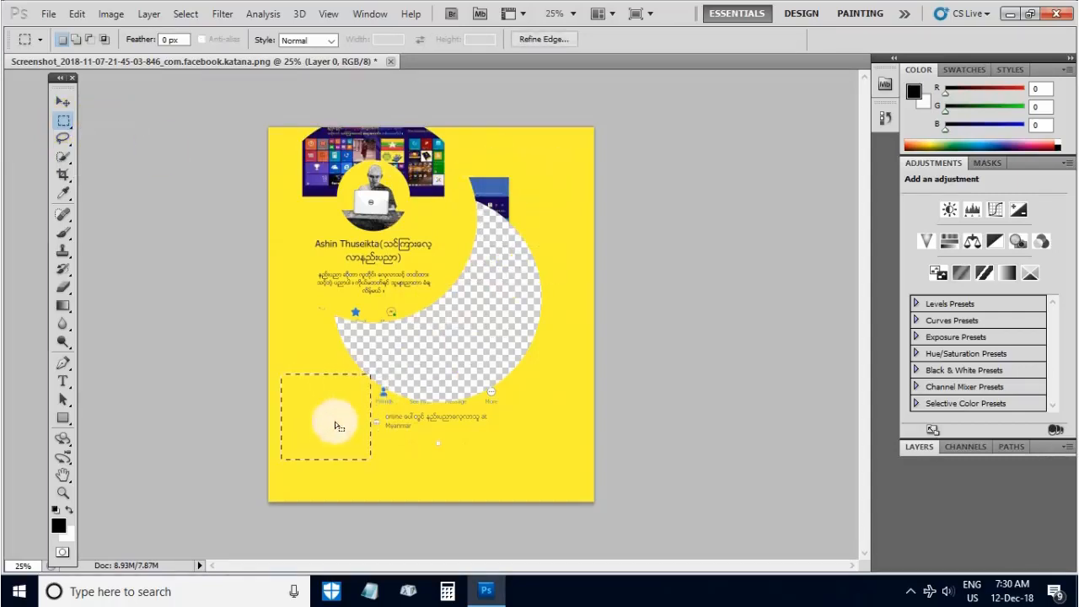
With the Move Tool, move the selected square's contents into the transparent circular gap and deselect them.
left_click(63, 102)
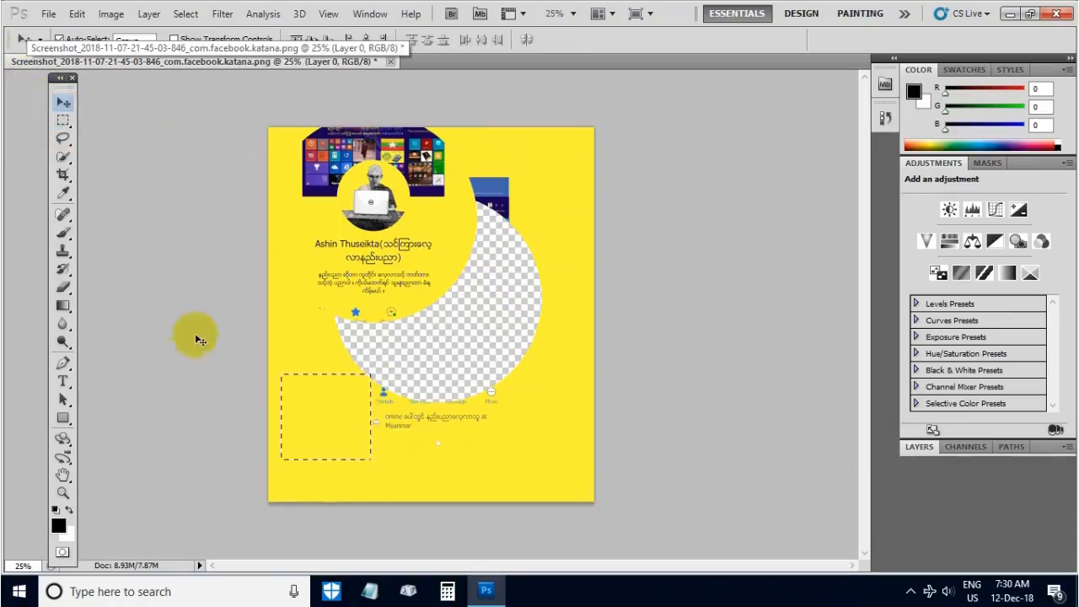
left_click_drag(303, 418, 443, 343)
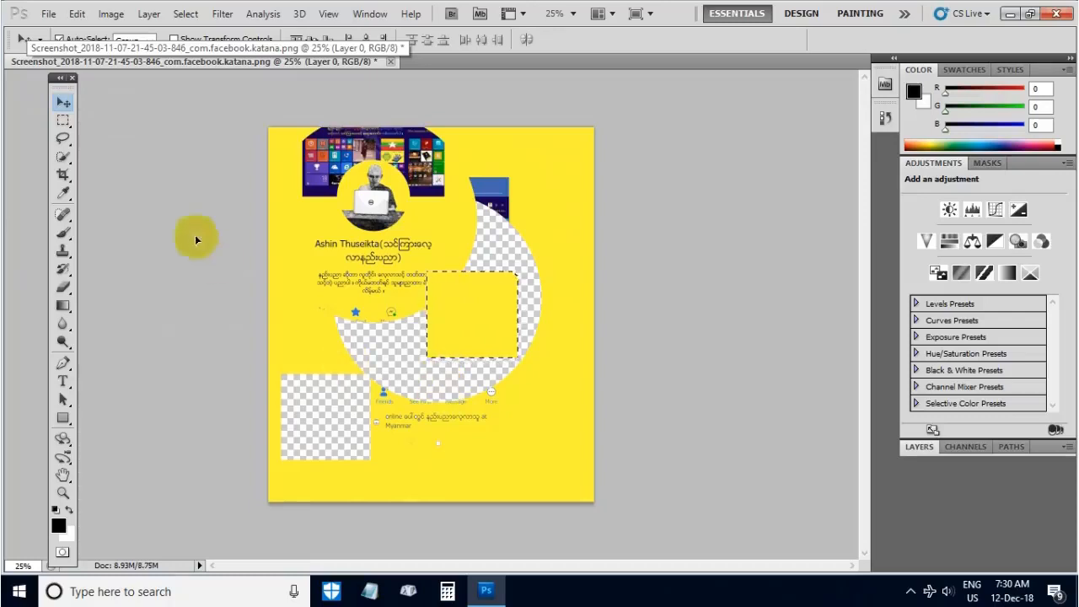
key("ctrl+d")
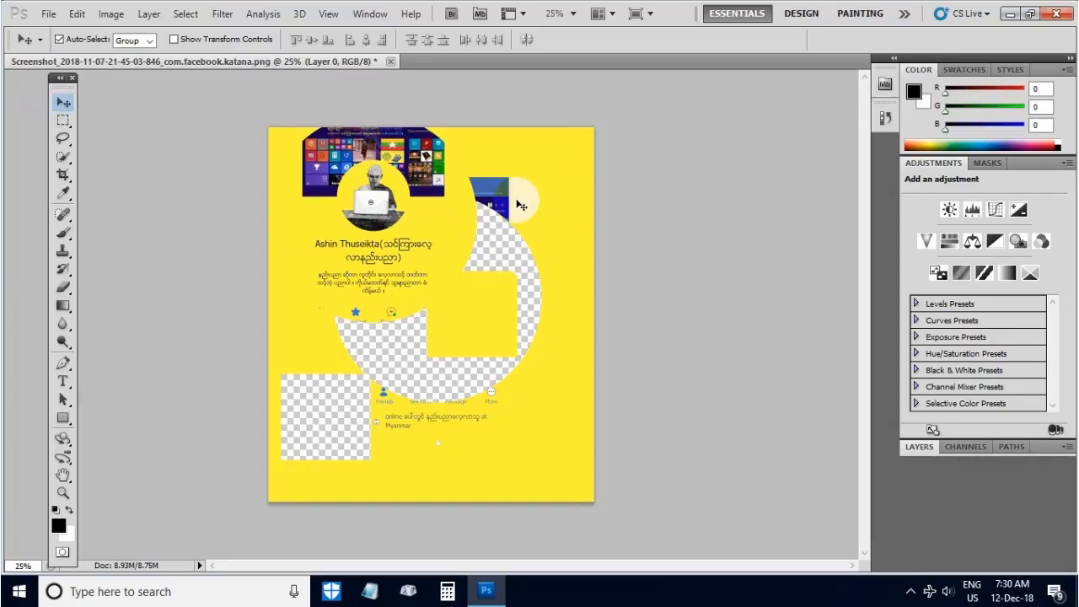
Undo the square's deselection and move, and step back through the history to the active circular selection before its contents were moved.
key("ctrl+z")
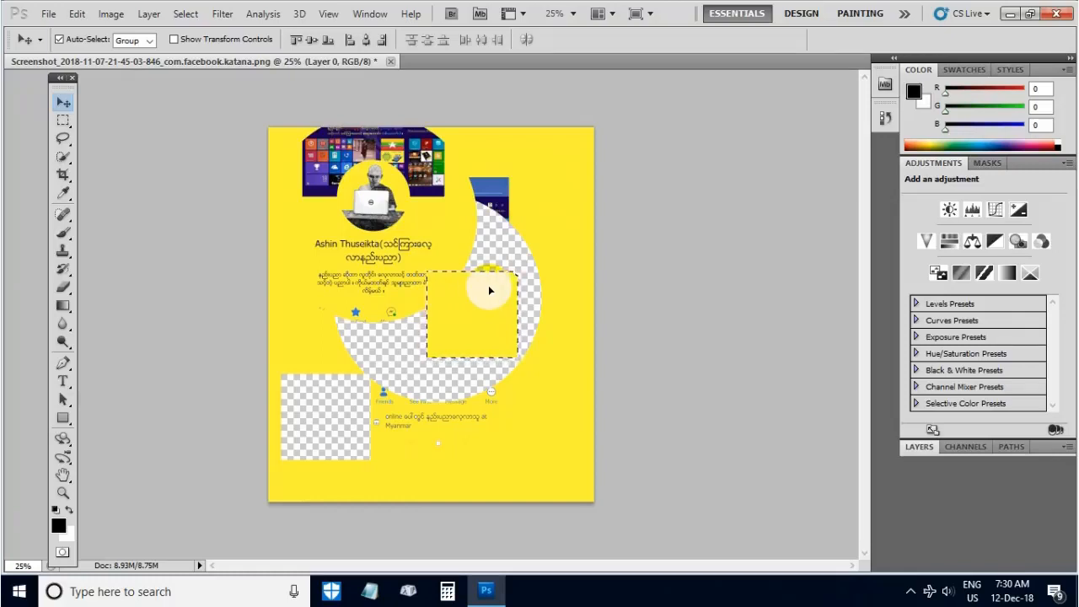
key("ctrl+z")
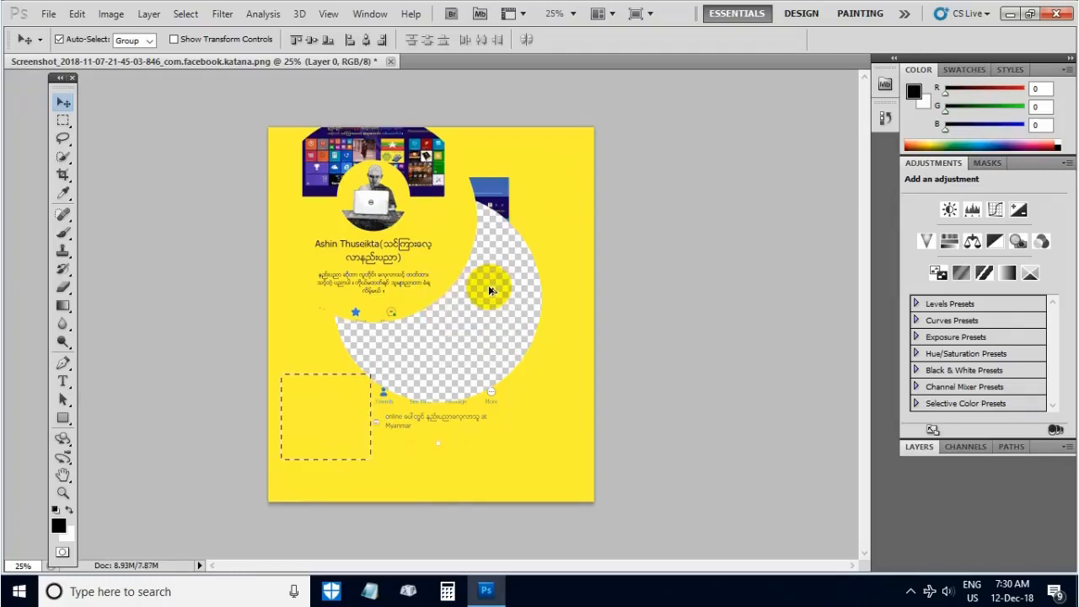
key("ctrl+alt+z")
key("ctrl+alt+z")
key("ctrl+alt+z")
key("ctrl+alt+z")
key("ctrl+alt+z")
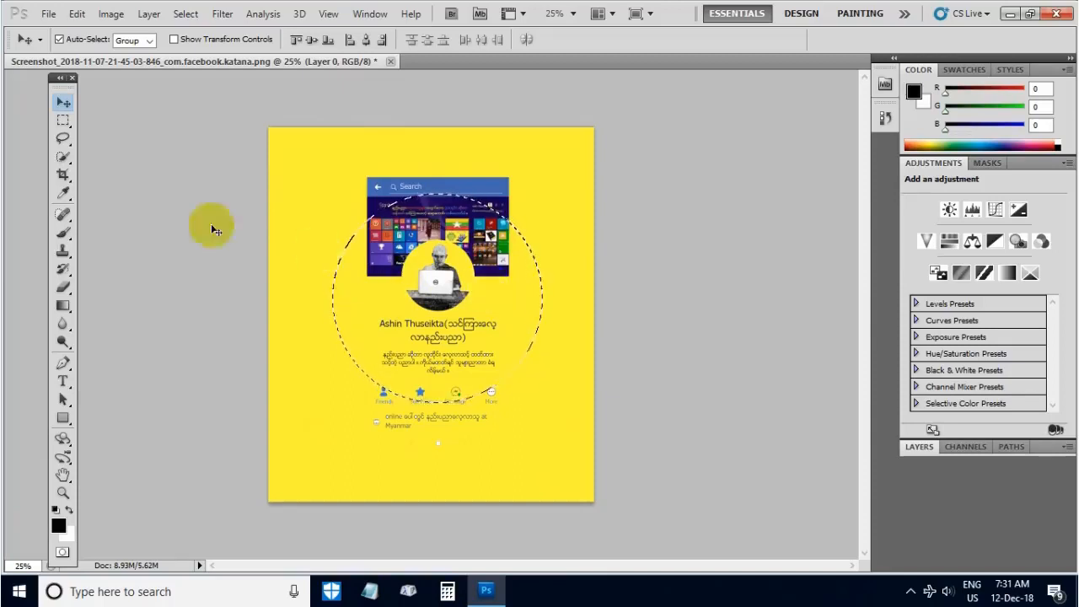
In the Performance preferences, set the number of History States to 50.
left_click(77, 14)
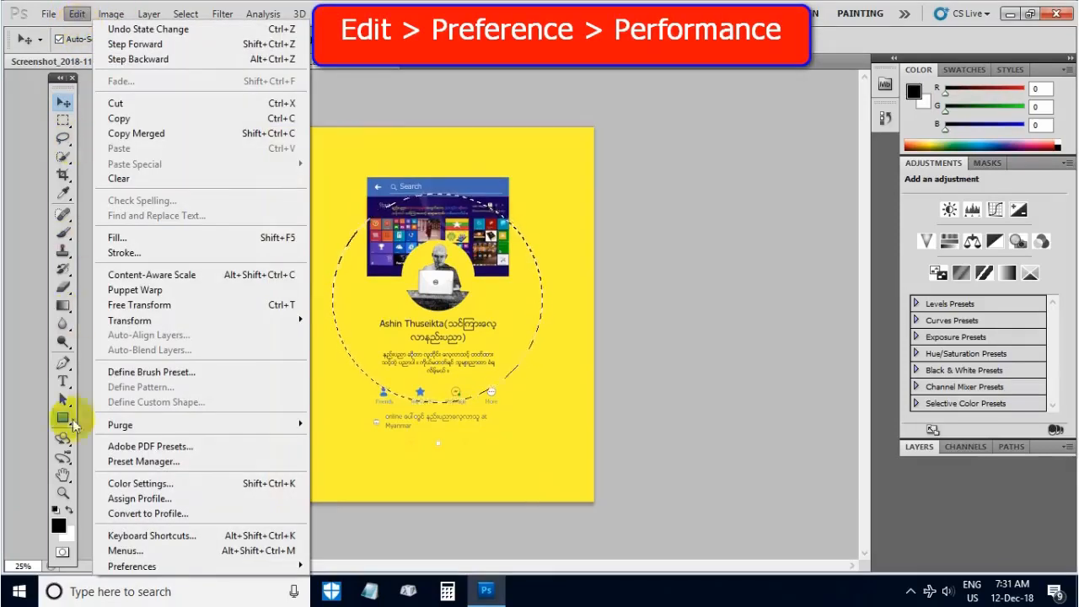
mouse_move(131, 573)
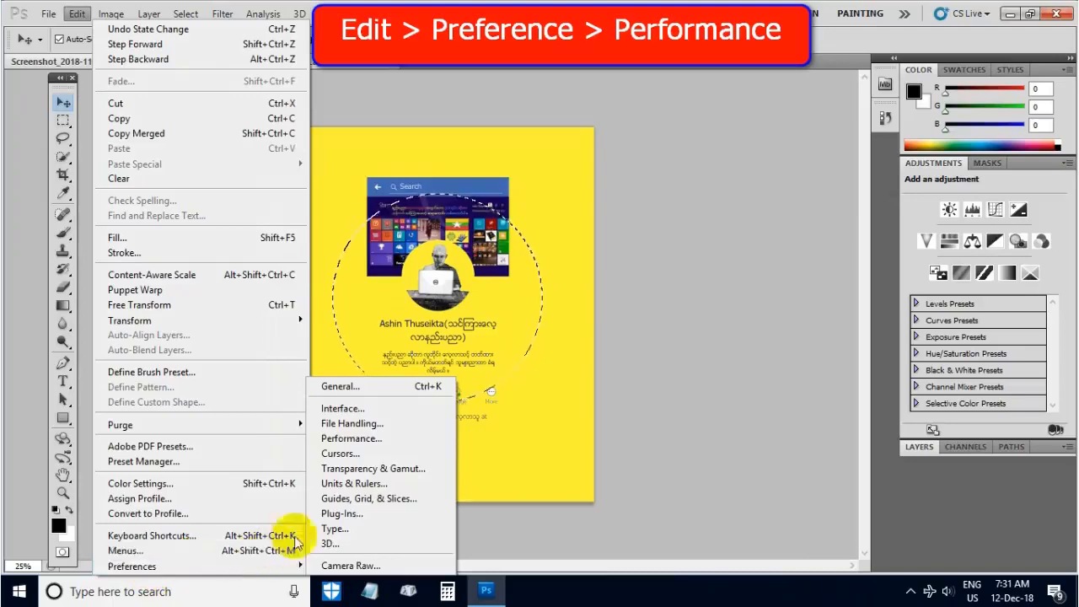
mouse_move(264, 568)
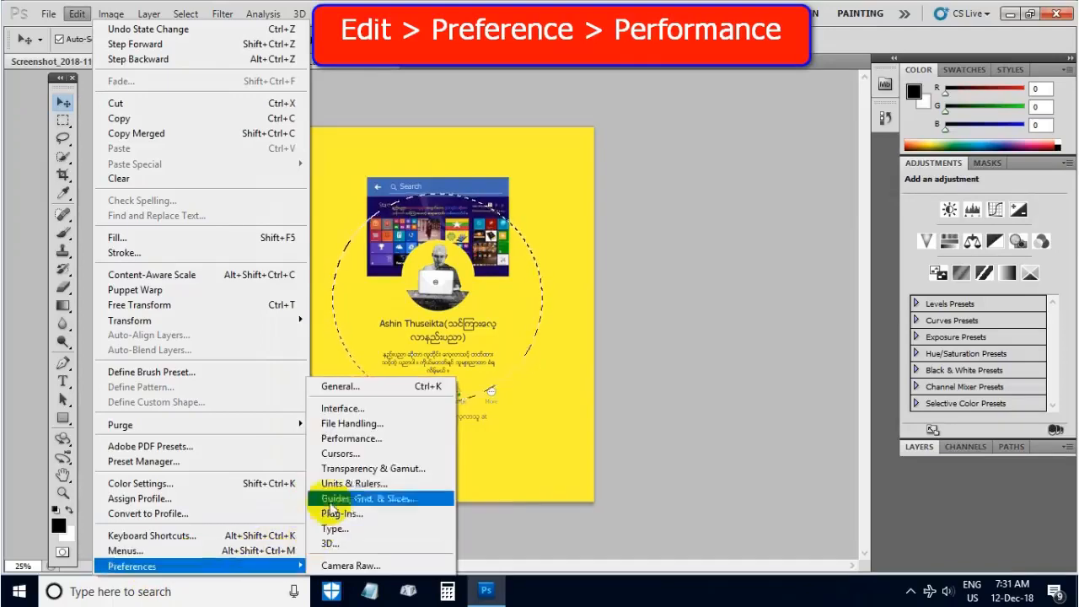
left_click(352, 440)
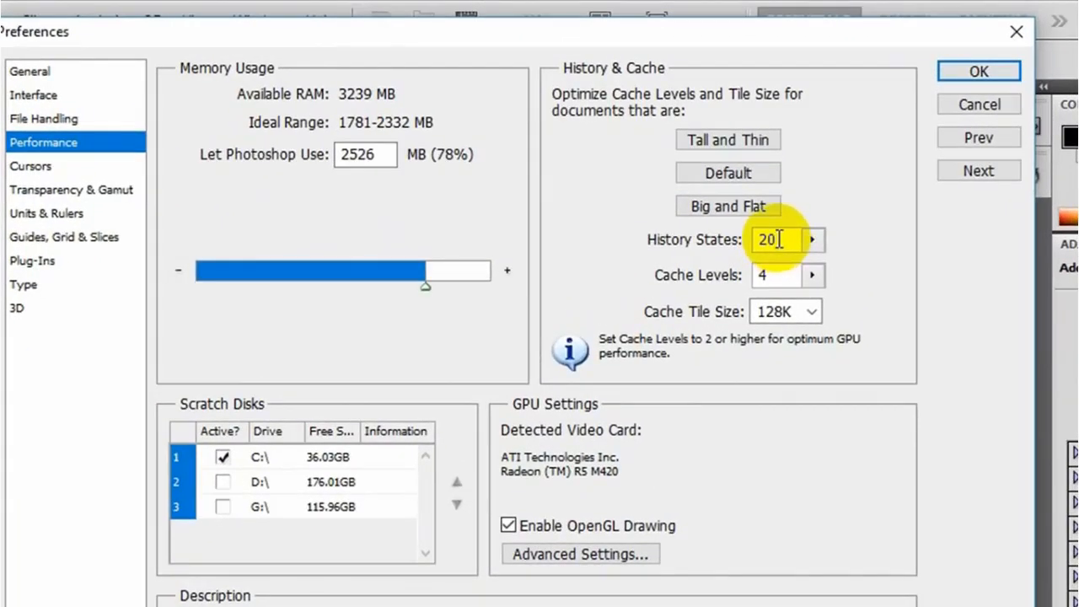
left_click_drag(780, 240, 750, 239)
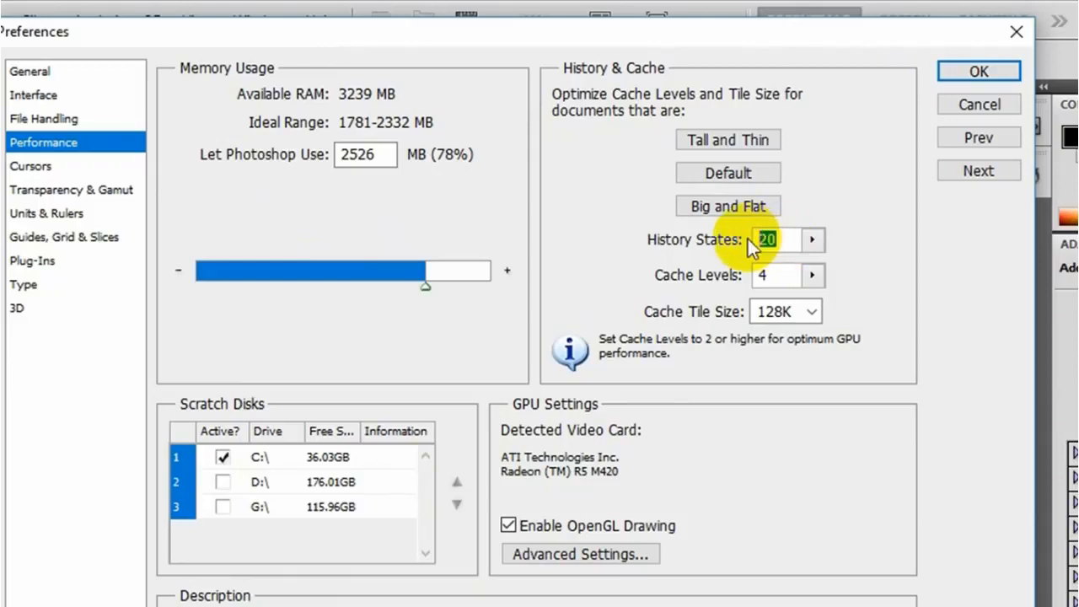
type("50")
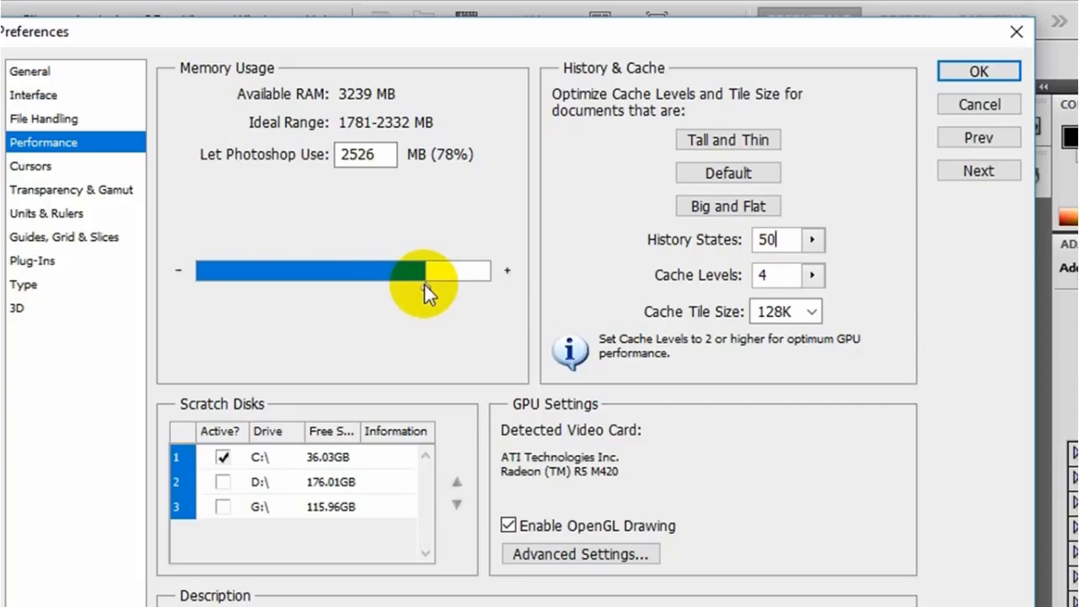
Set the memory Photoshop may use to 2745 MB (84%) and apply the preferences.
left_click_drag(424, 284, 460, 277)
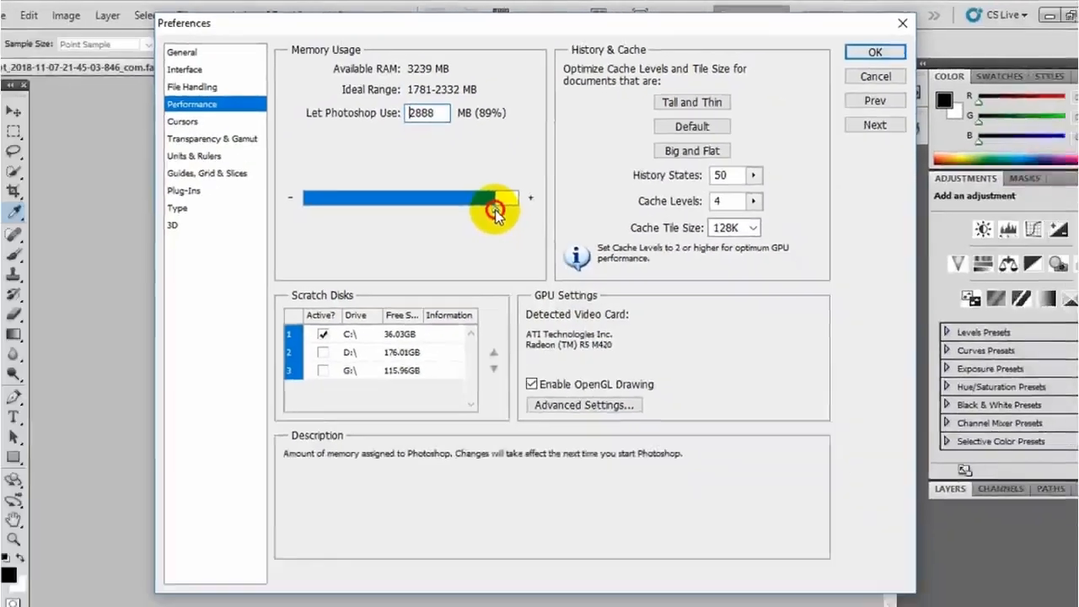
left_click_drag(459, 287, 445, 289)
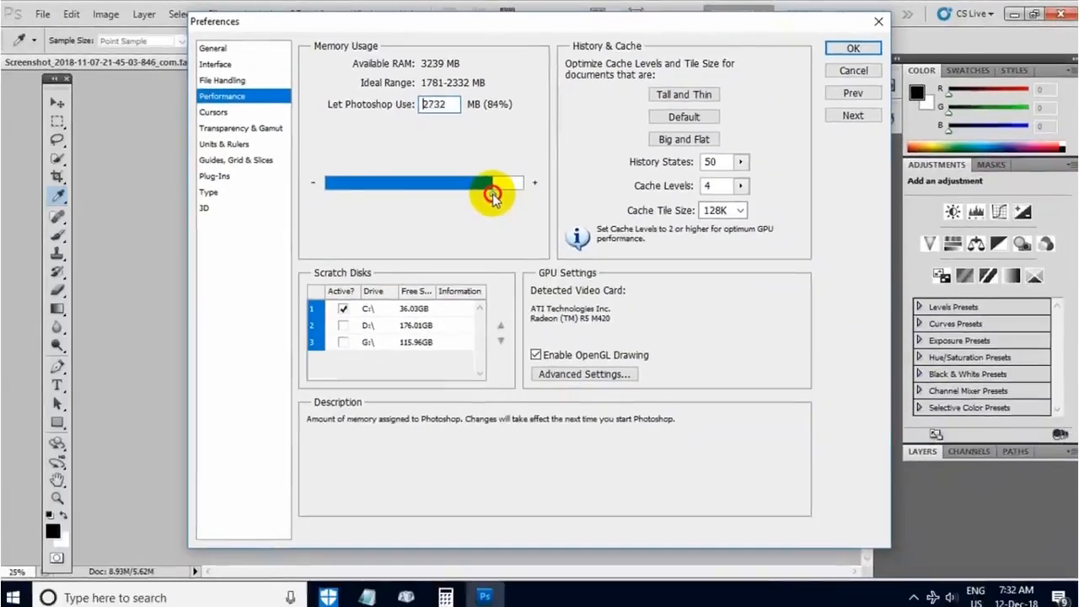
left_click_drag(492, 193, 463, 194)
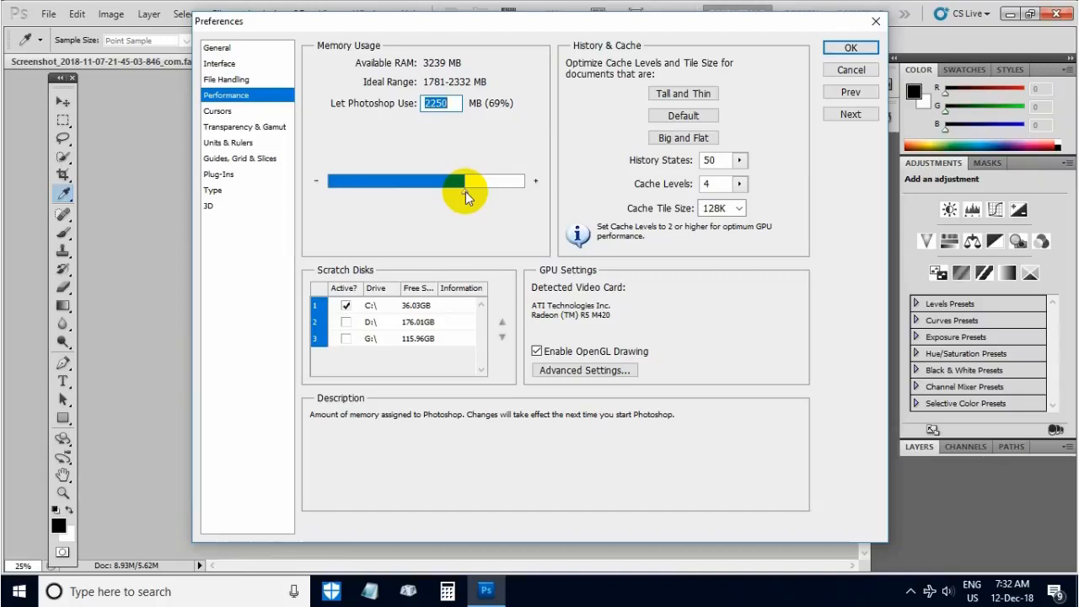
left_click_drag(466, 191, 493, 196)
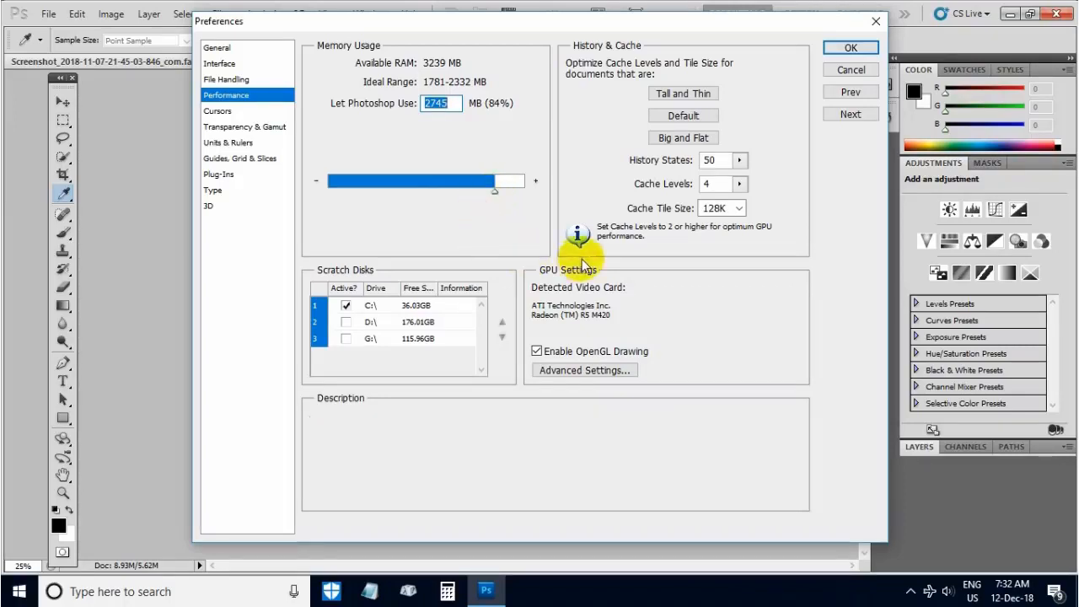
left_click(850, 49)
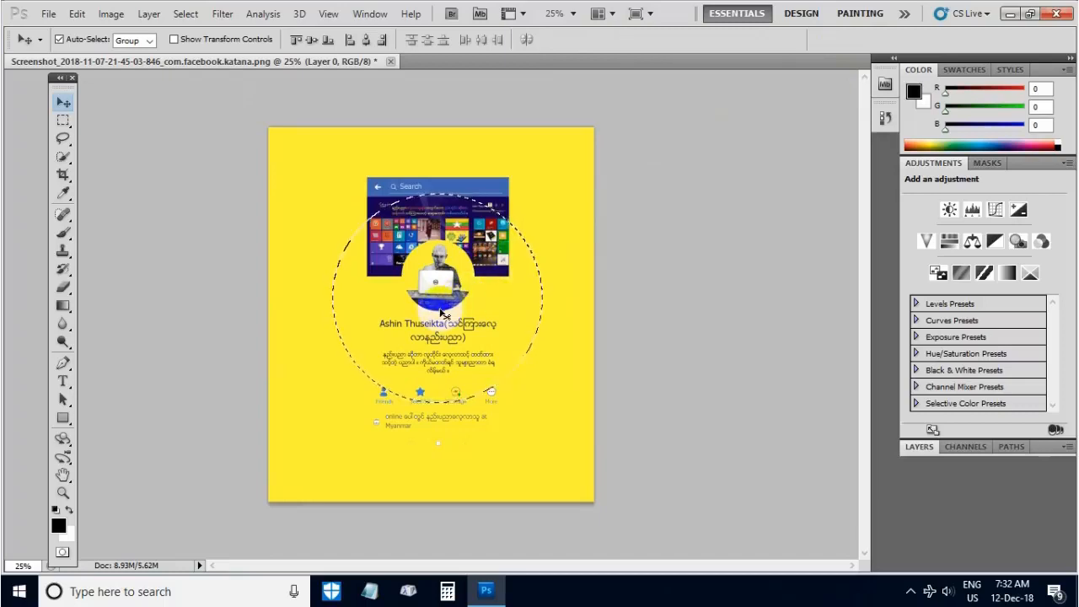
Deselect the circle and, with the Zoom Tool in zoom-in mode, enlarge the view around the portrait's laptop to 66.7%.
key("ctrl+d")
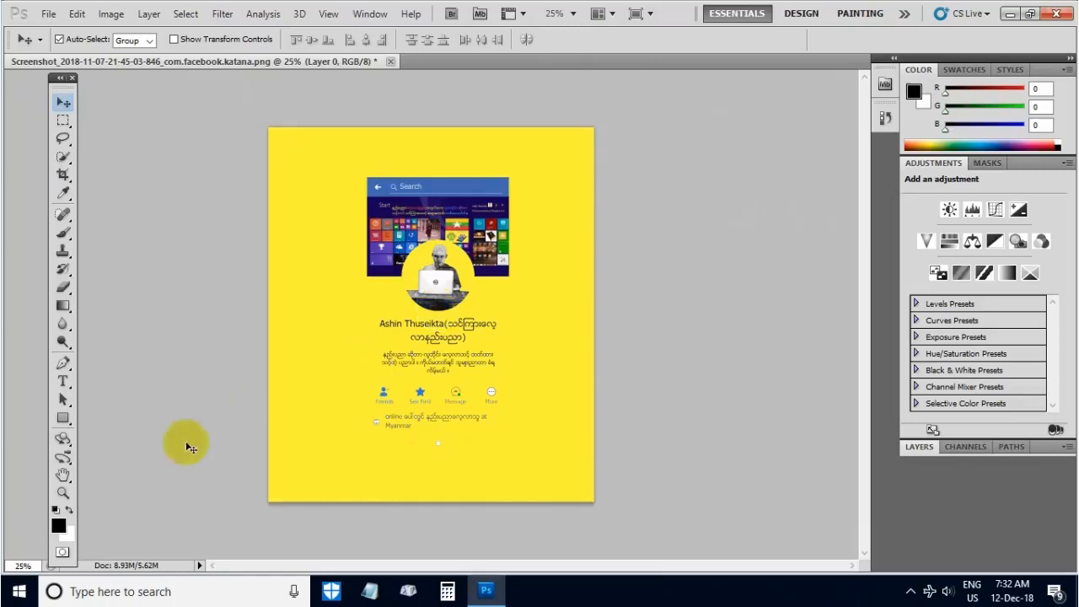
left_click(64, 493)
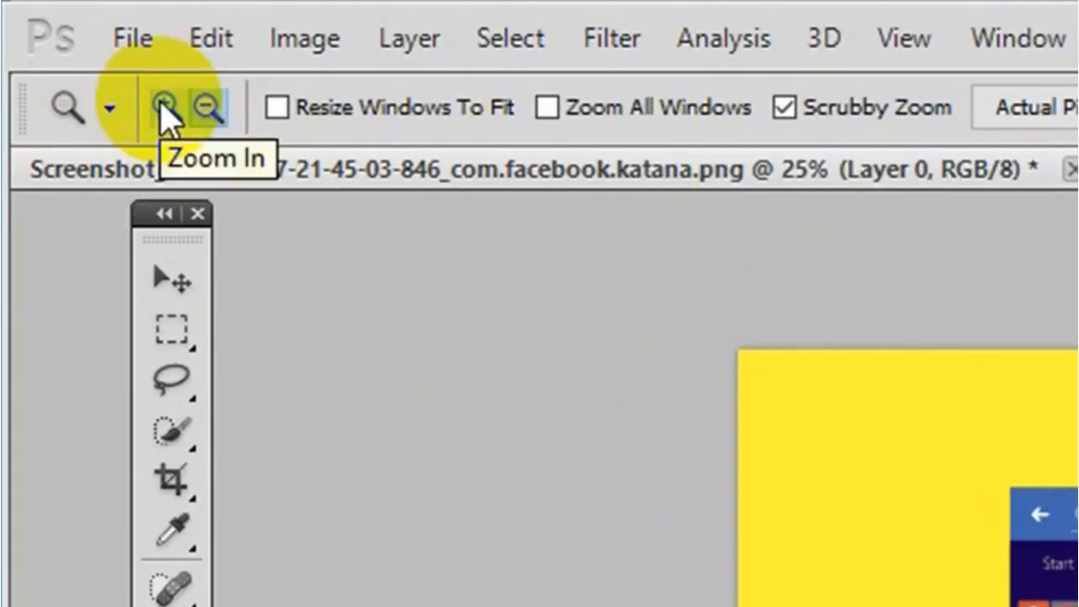
left_click(162, 108)
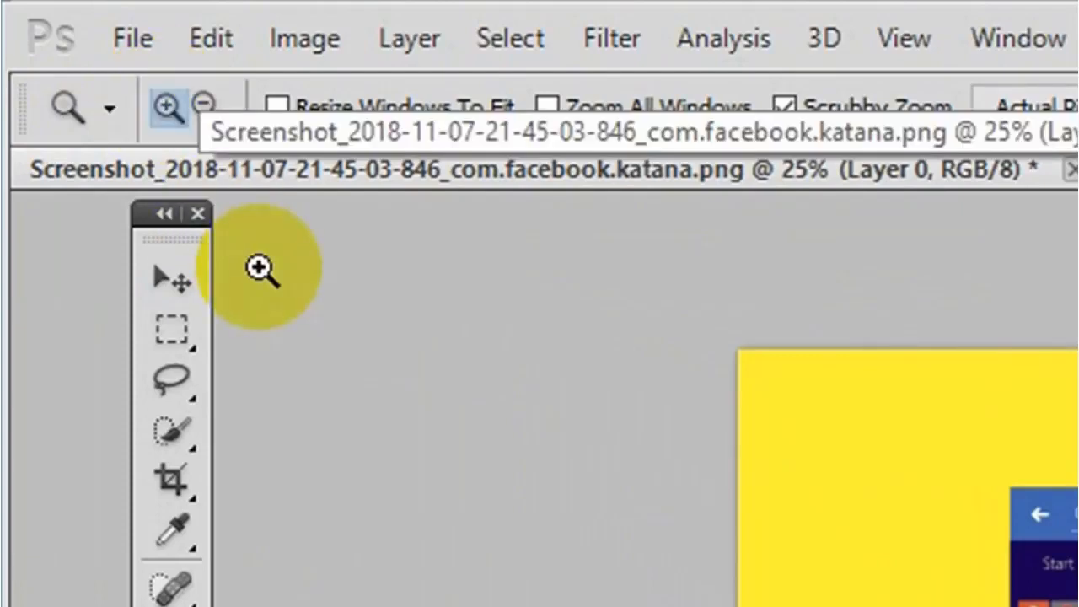
left_click(211, 112)
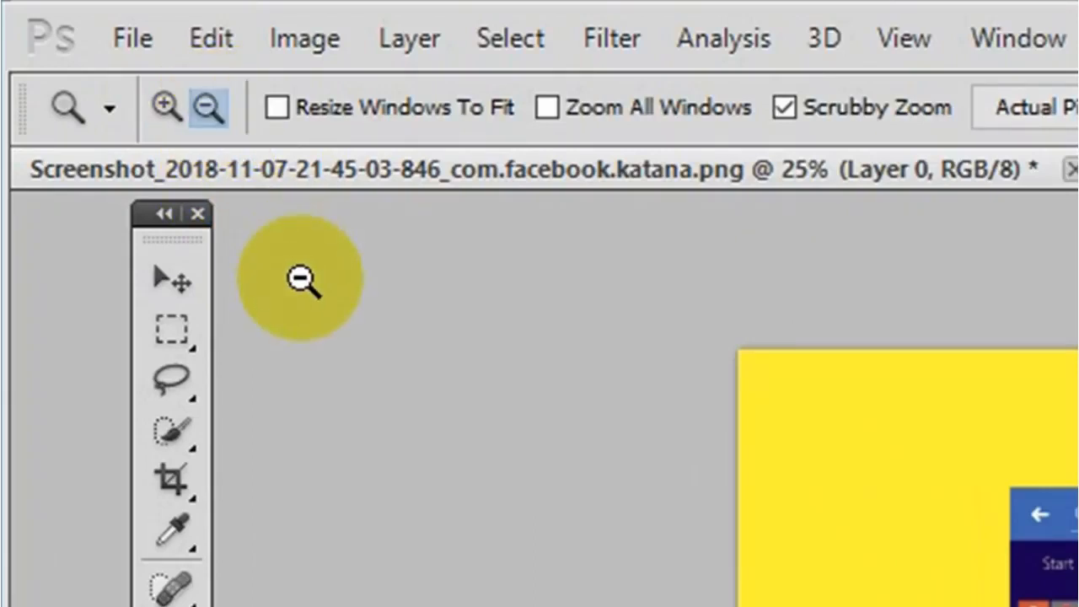
left_click(167, 107)
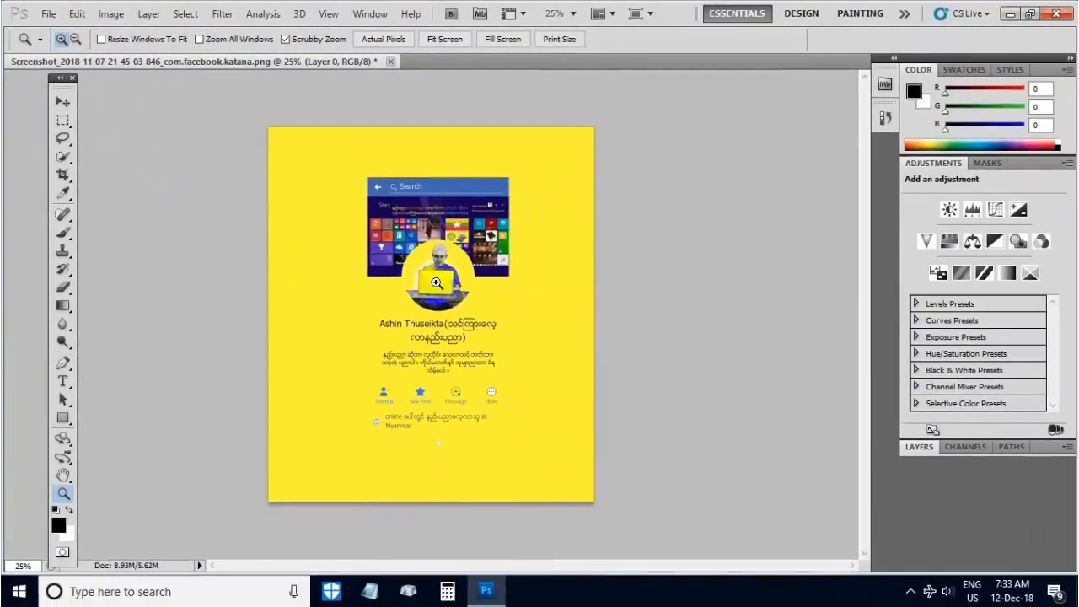
left_click(436, 283)
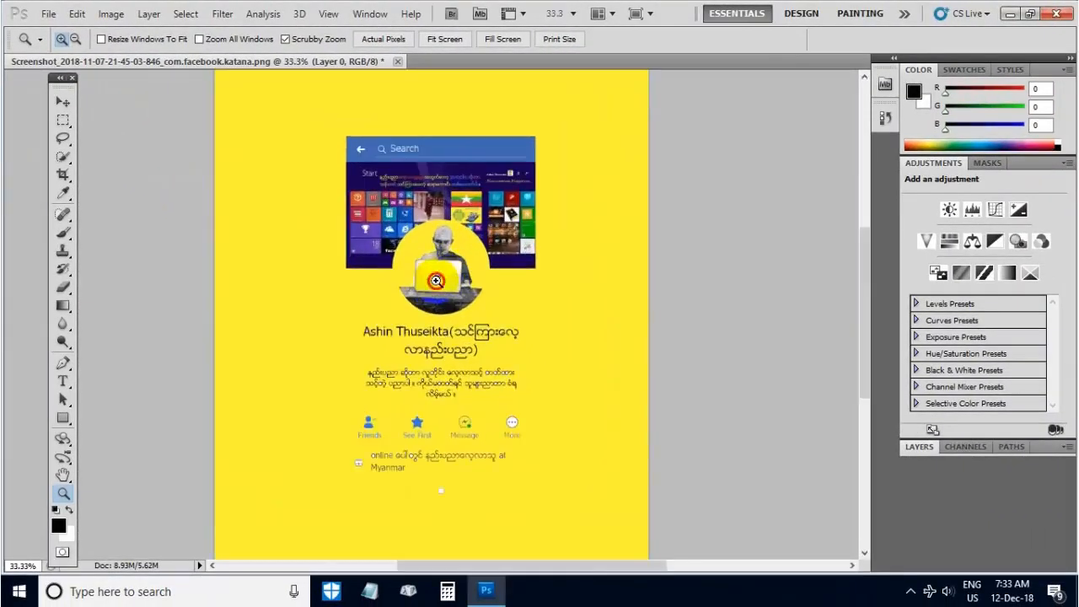
left_click(436, 281)
left_click(440, 280)
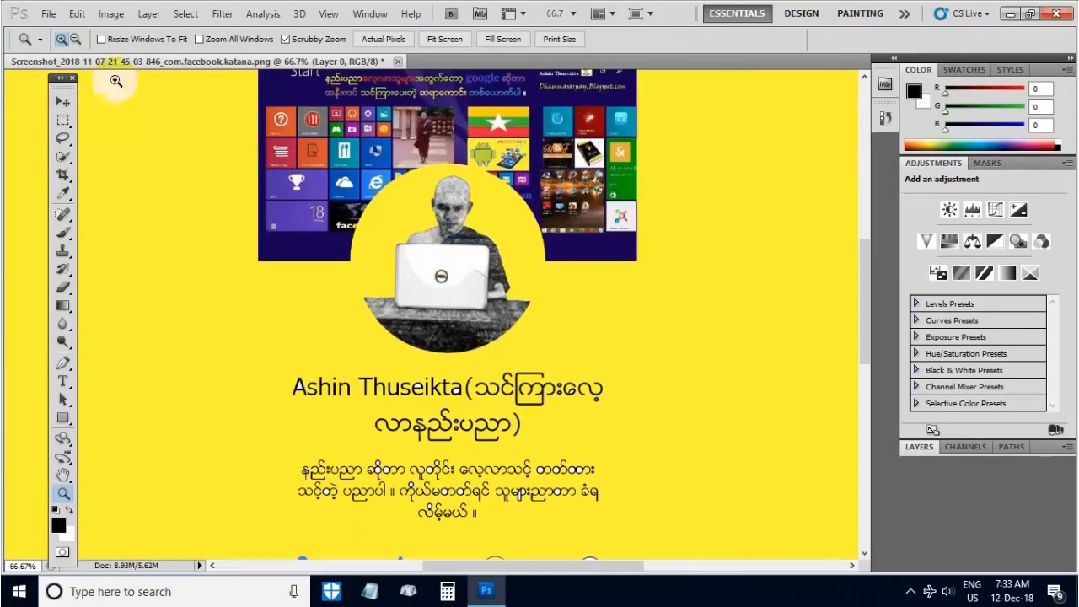
Switch the Zoom Tool to zoom-out mode and reduce the view around the laptop to 25%.
left_click(75, 38)
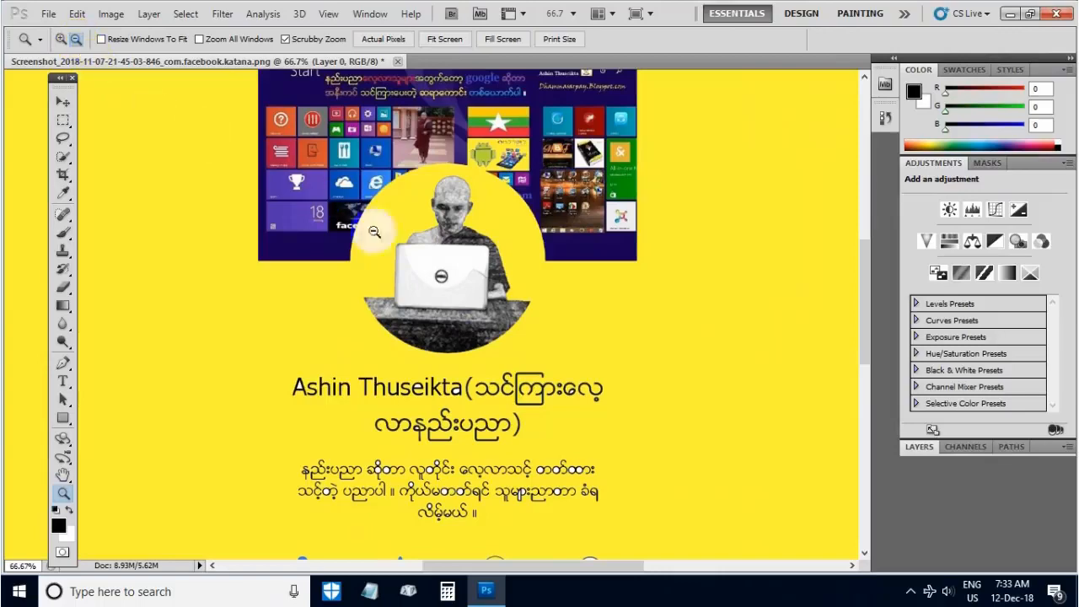
left_click(443, 276)
left_click(443, 276)
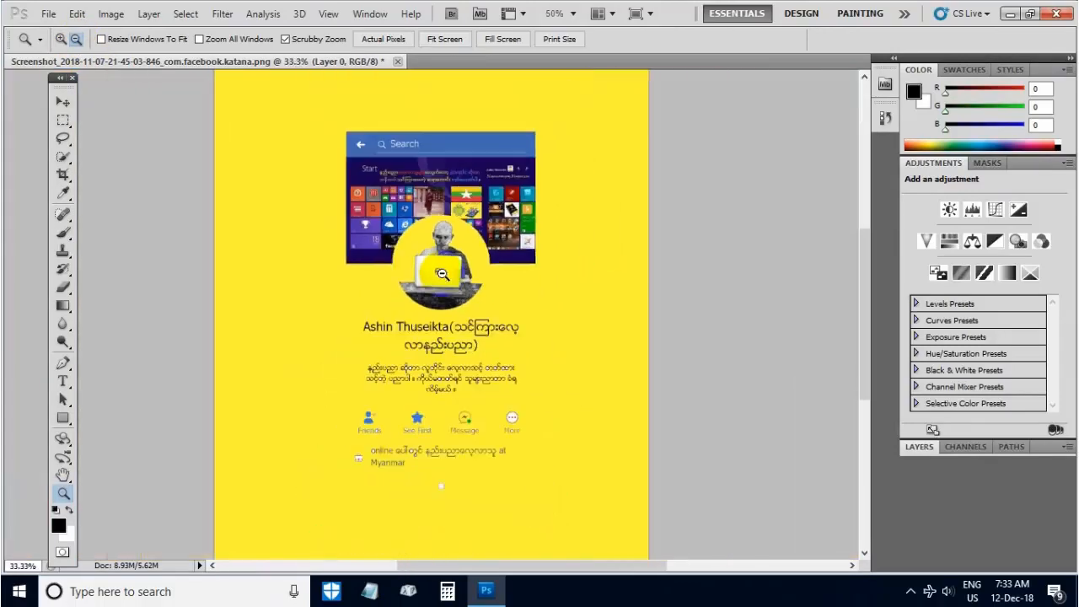
left_click(443, 276)
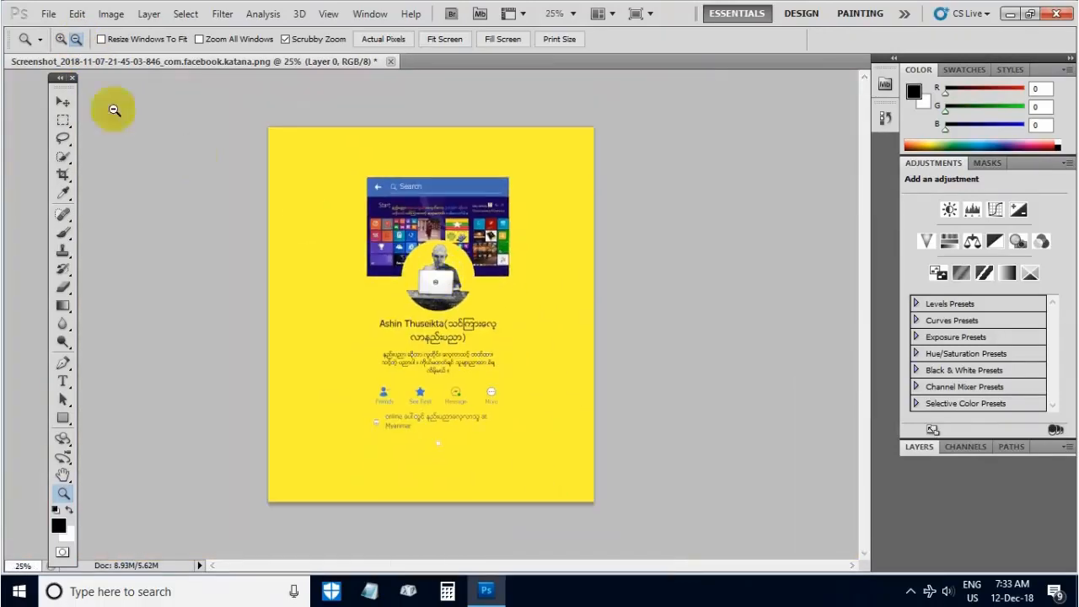
Set the Zoom Tool back to zoom-in mode and magnify the portrait with the laptop four times.
left_click(61, 40)
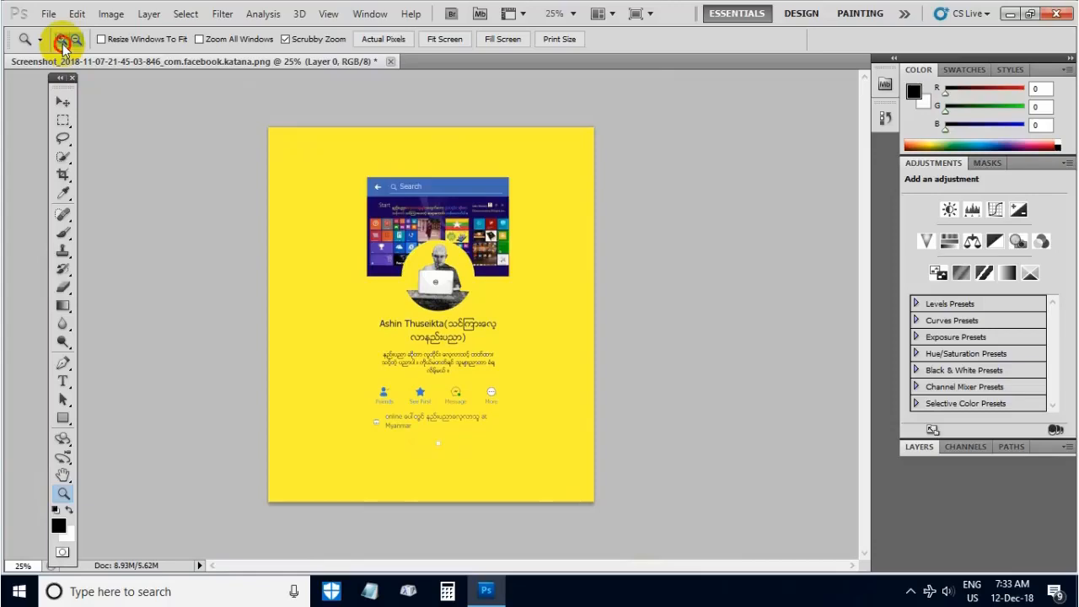
left_click(433, 289)
left_click(433, 289)
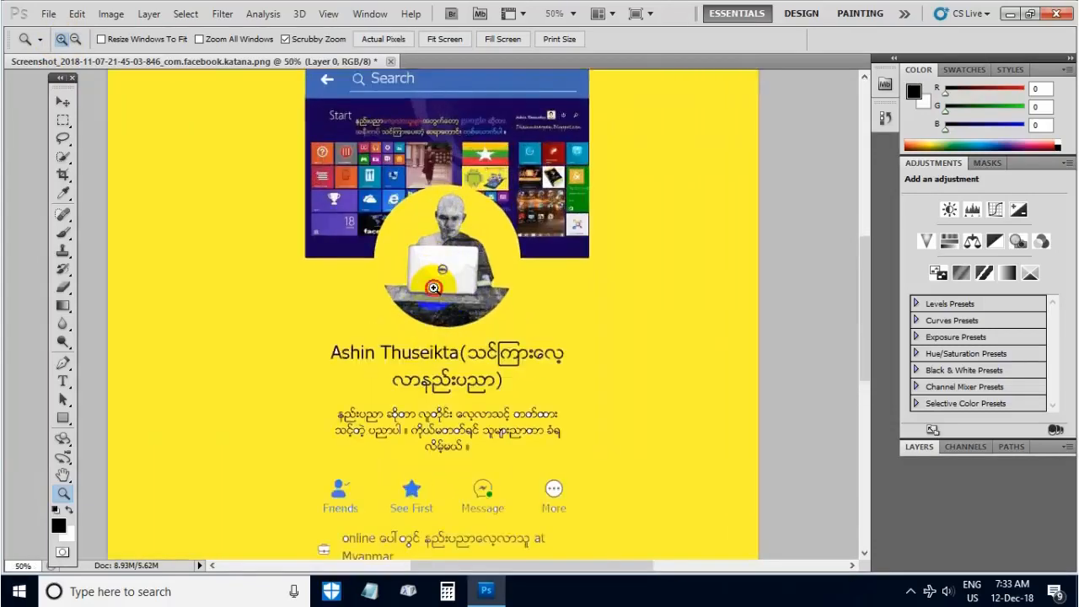
left_click(439, 282)
left_click(448, 266)
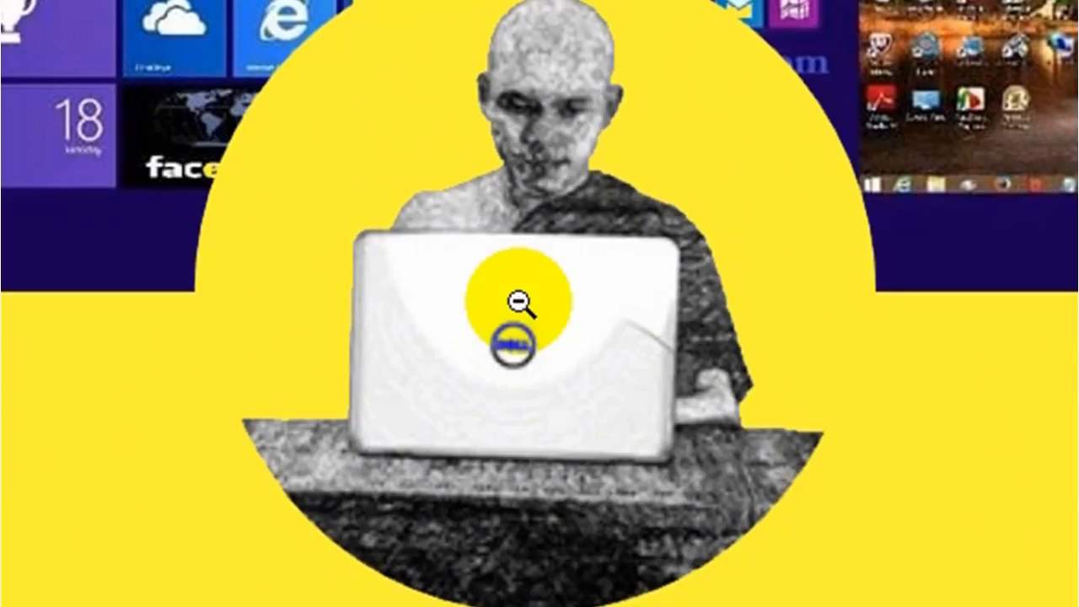
Temporarily reverse the zoom-in mode to reduce the view to 25%, and zoom in beside the cover picture to 50%.
left_click(519, 302, "alt")
left_click(519, 302, "alt")
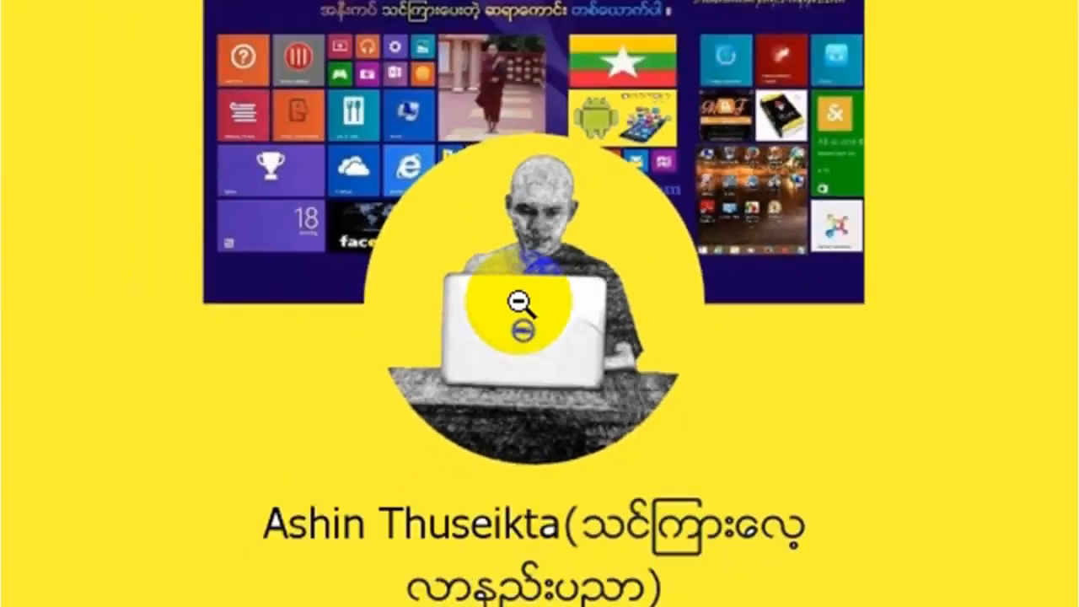
left_click(519, 302, "alt")
left_click(519, 302, "alt")
left_click(520, 302, "alt")
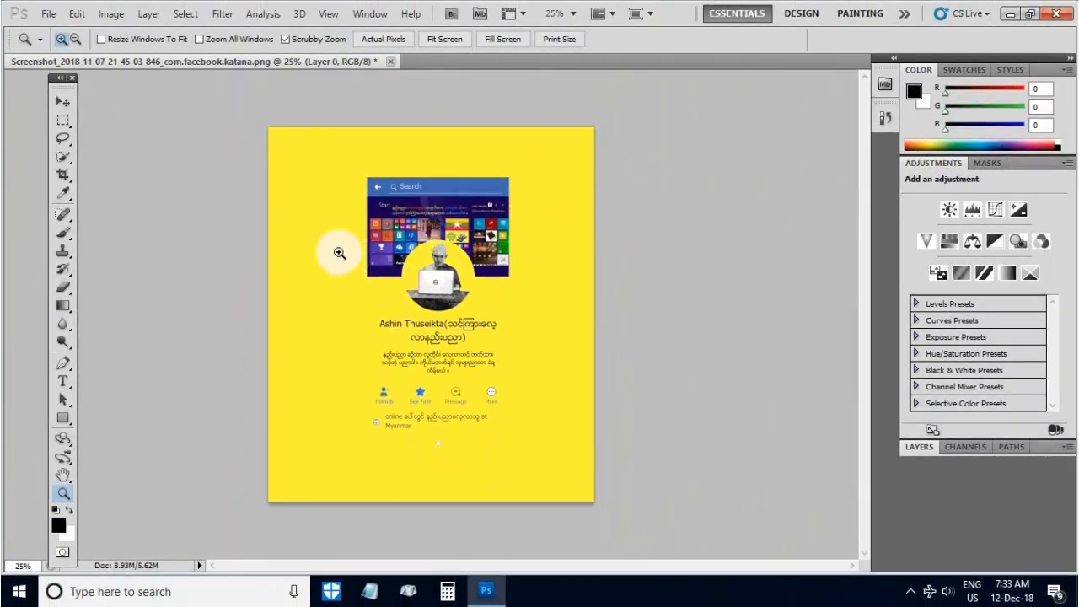
left_click(340, 253)
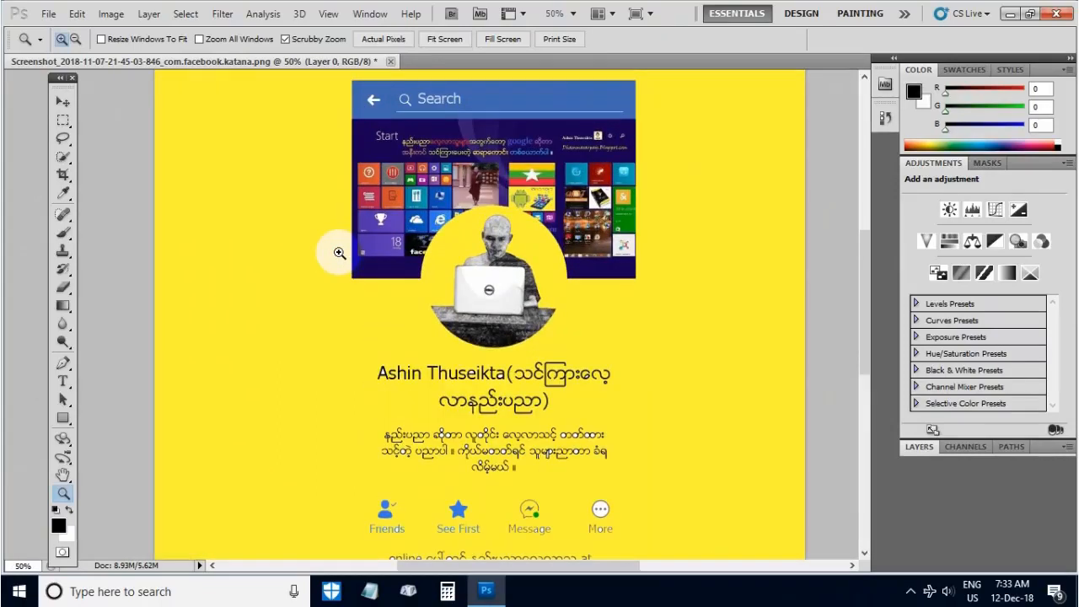
Temporarily reverse the Zoom Tool's zoom-in mode and reduce the view beside the cover picture from the same spot to 25%.
key("alt")
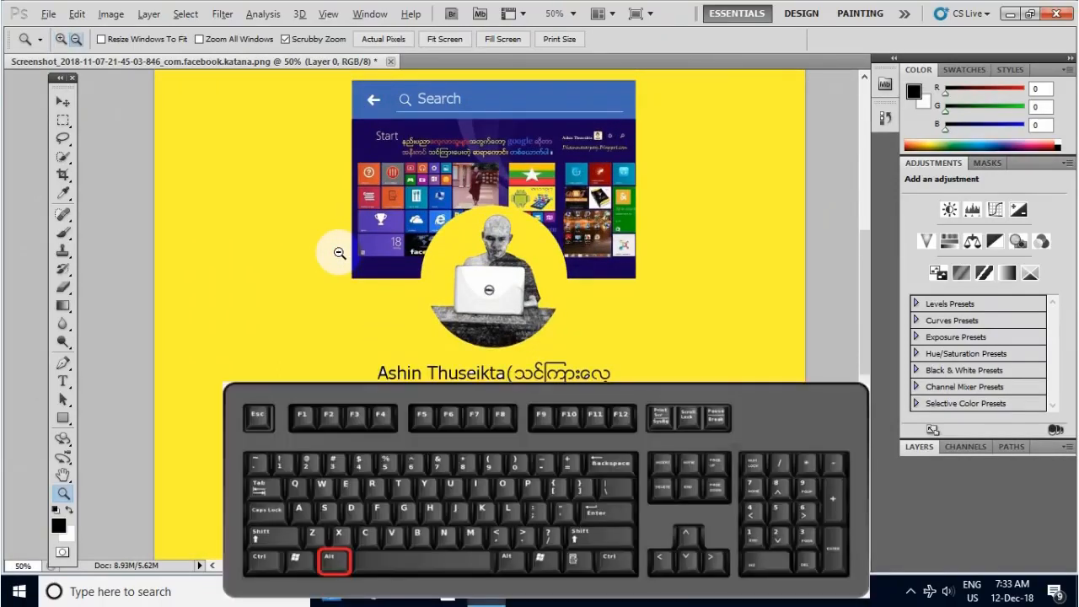
left_click(340, 253, "alt")
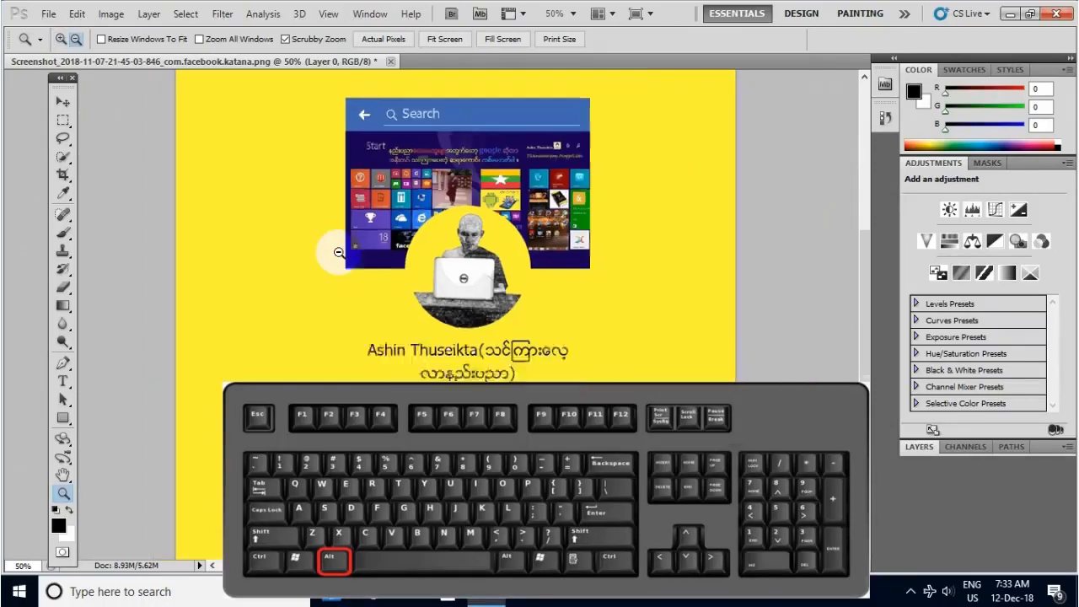
left_click(340, 253, "alt")
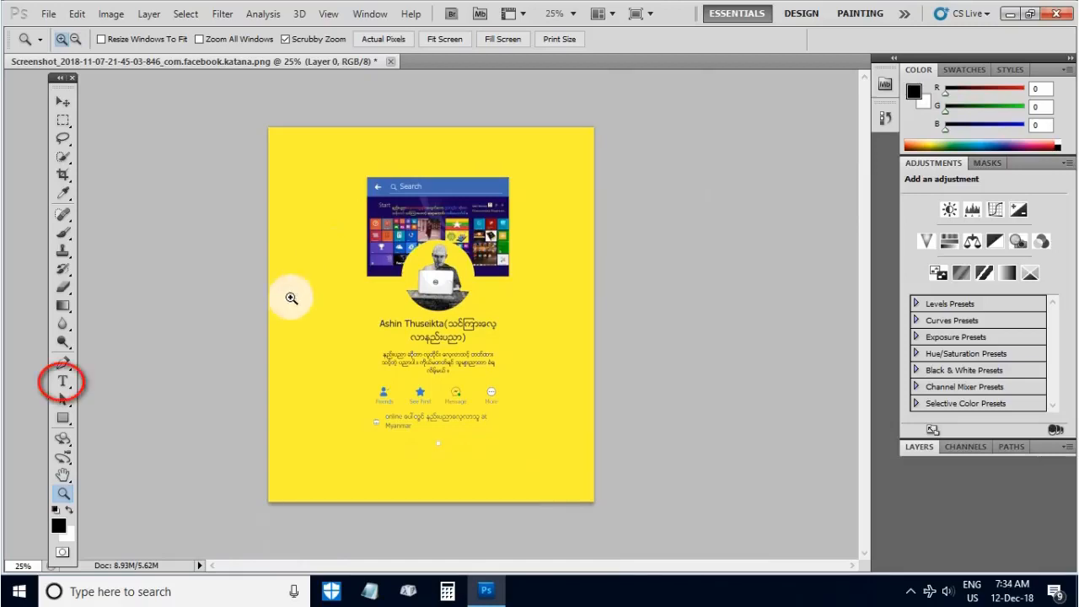
With the Type Tool, add the Burmese text "သင်ကြားလေ့လာနည်းပညာ" in 48 pt Zawgyi-One on the yellow area above the cover picture.
left_click(65, 383)
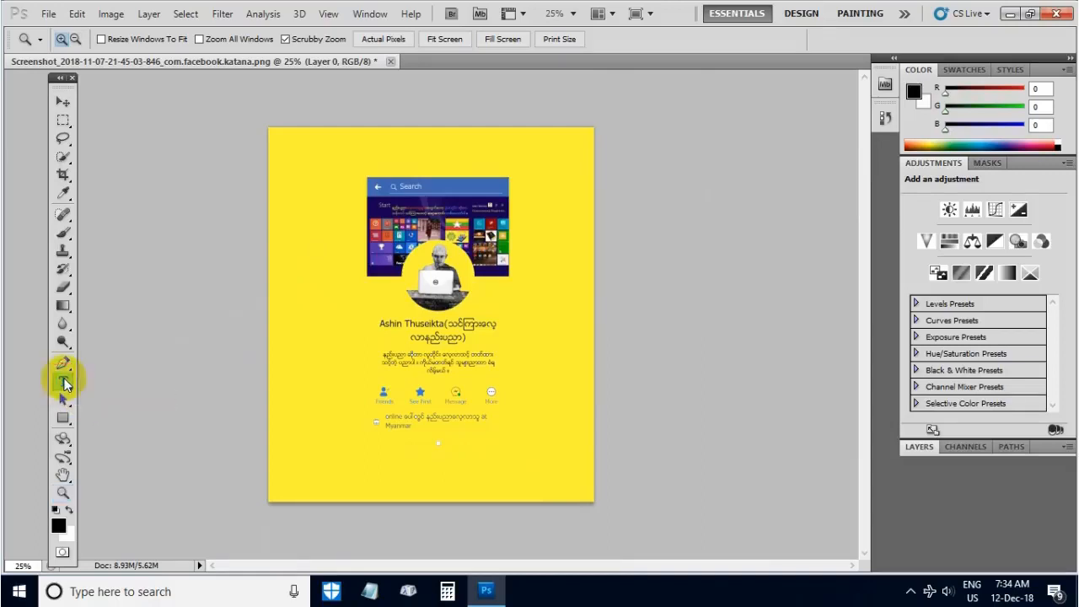
left_click(307, 169)
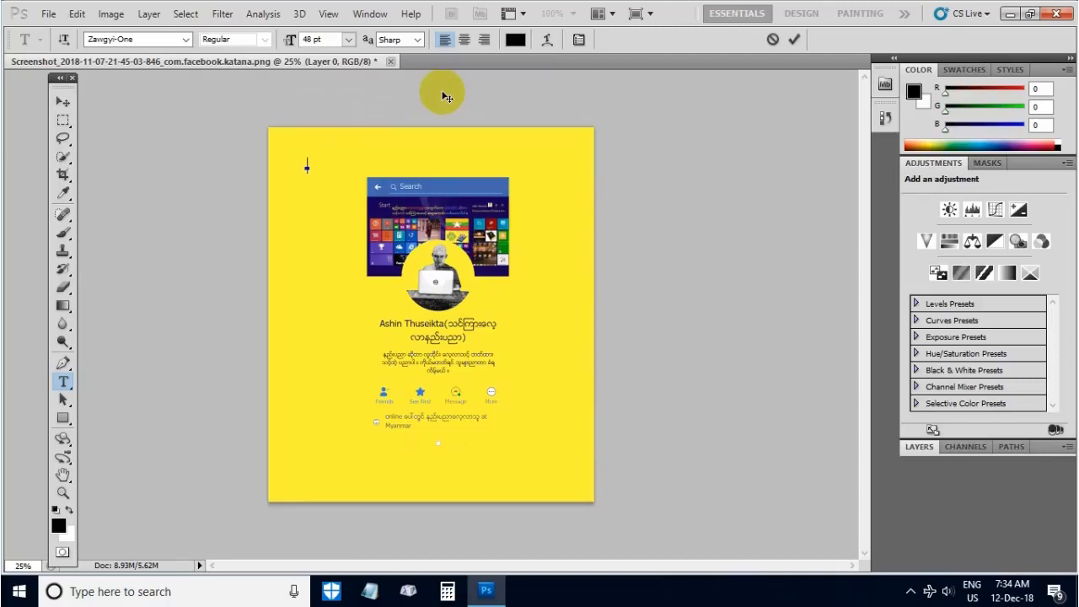
key("ctrl+shift")
type("သင်")
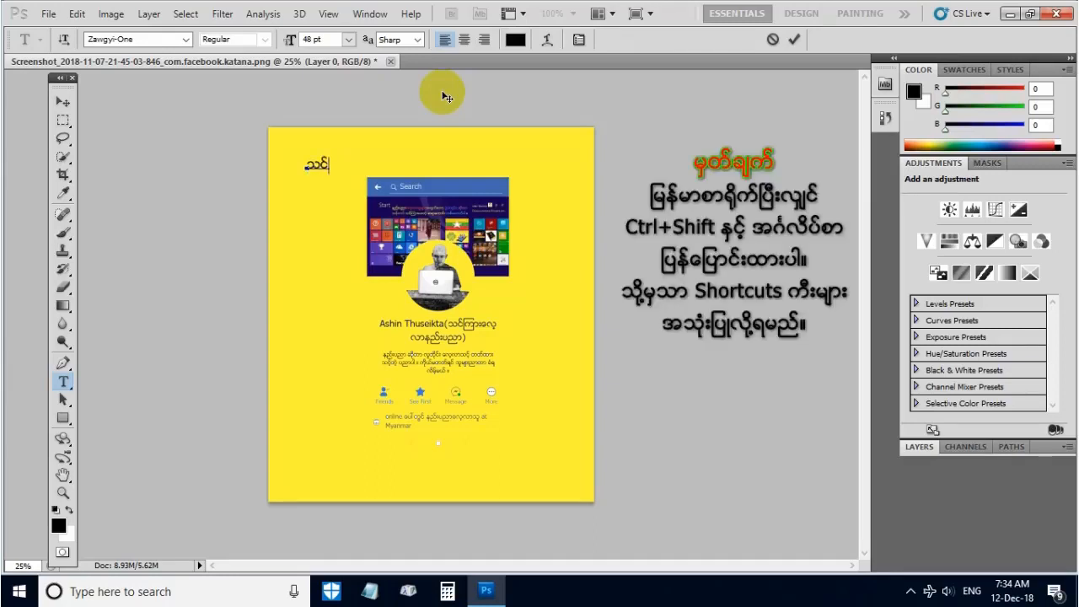
type("ကြားလေ့လာနည်း")
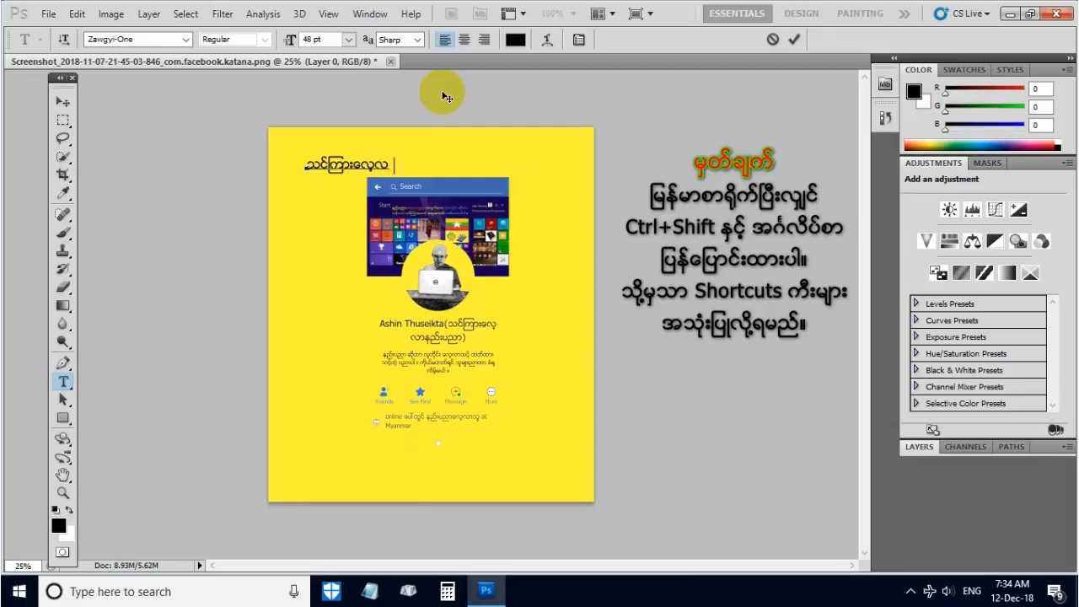
type("ပညာ")
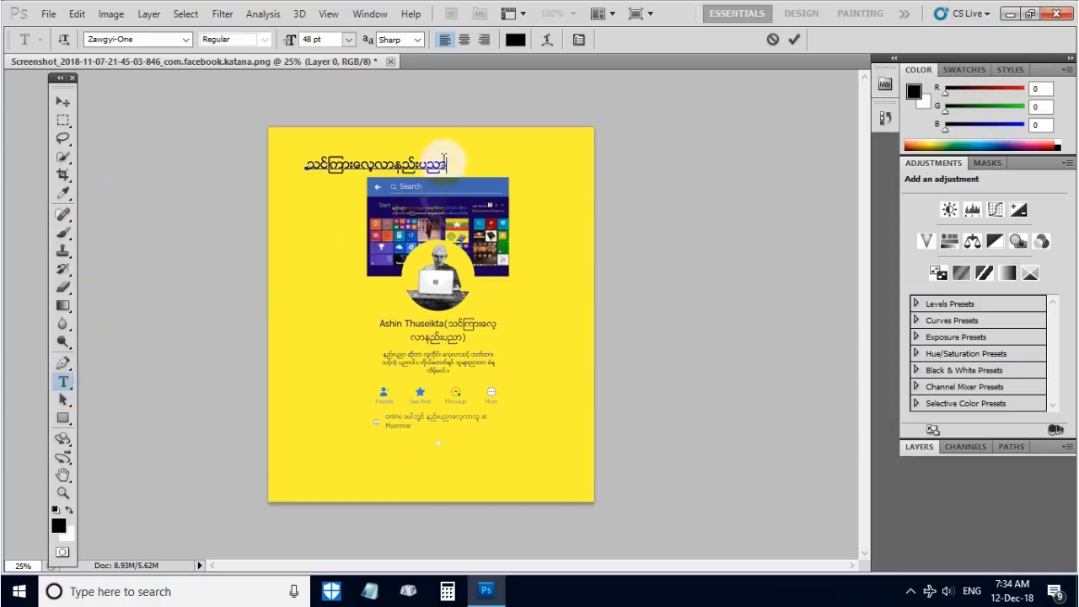
Select the whole Burmese heading, try font sizes of 60, 72 and 24 pt on it, and set it back to 48 pt.
left_click_drag(448, 166, 289, 152)
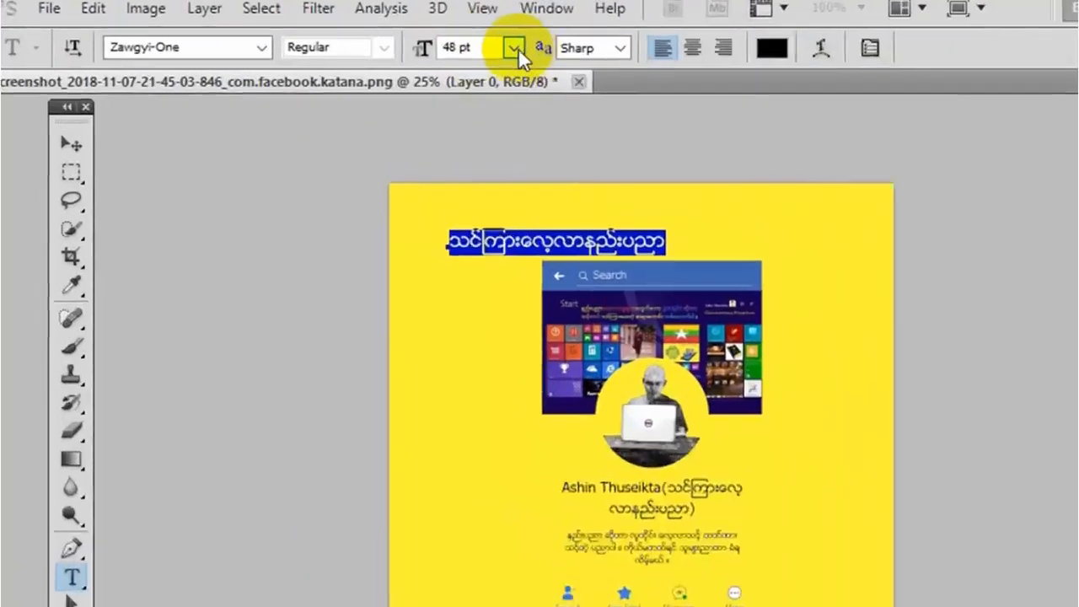
left_click(516, 49)
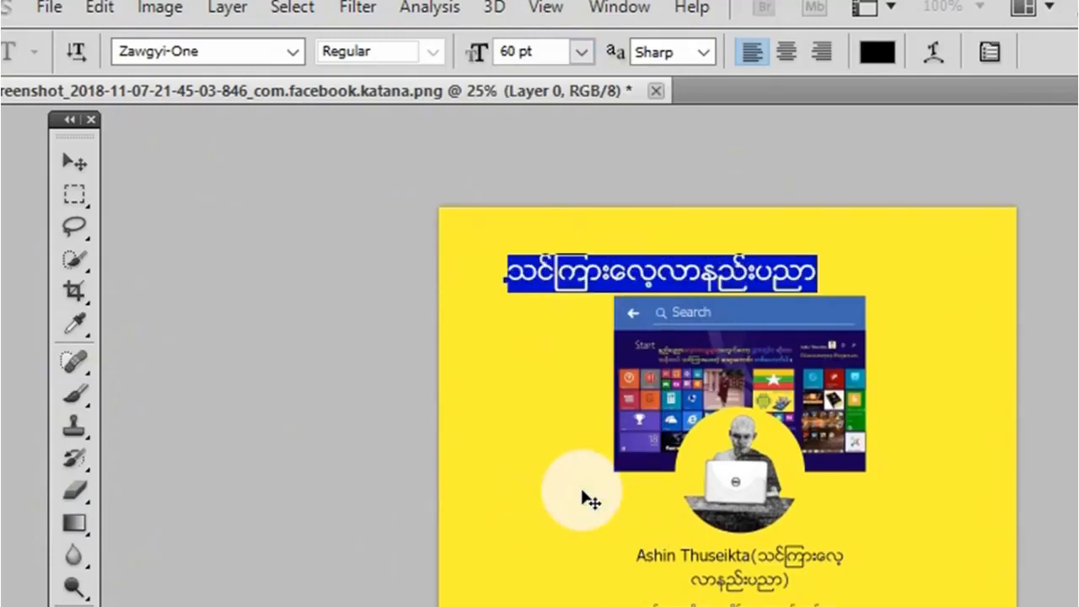
left_click(582, 52)
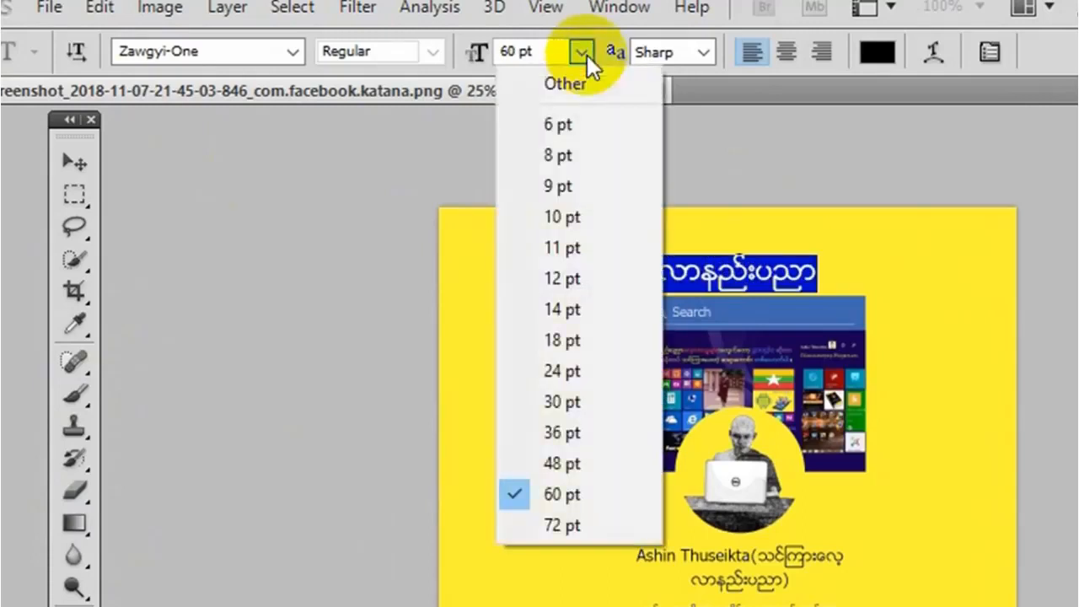
left_click(578, 523)
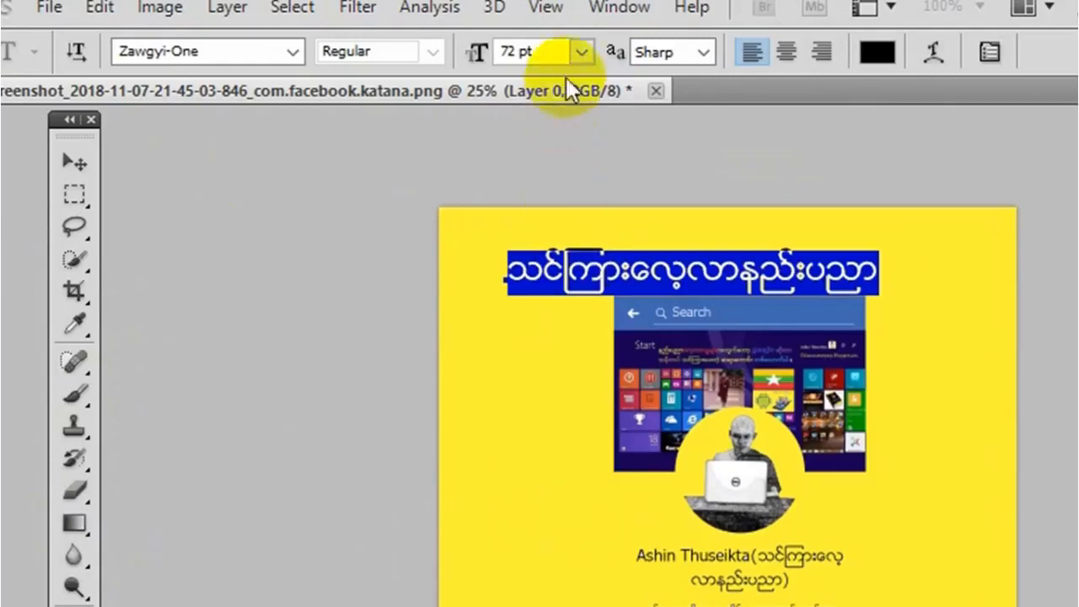
left_click(578, 52)
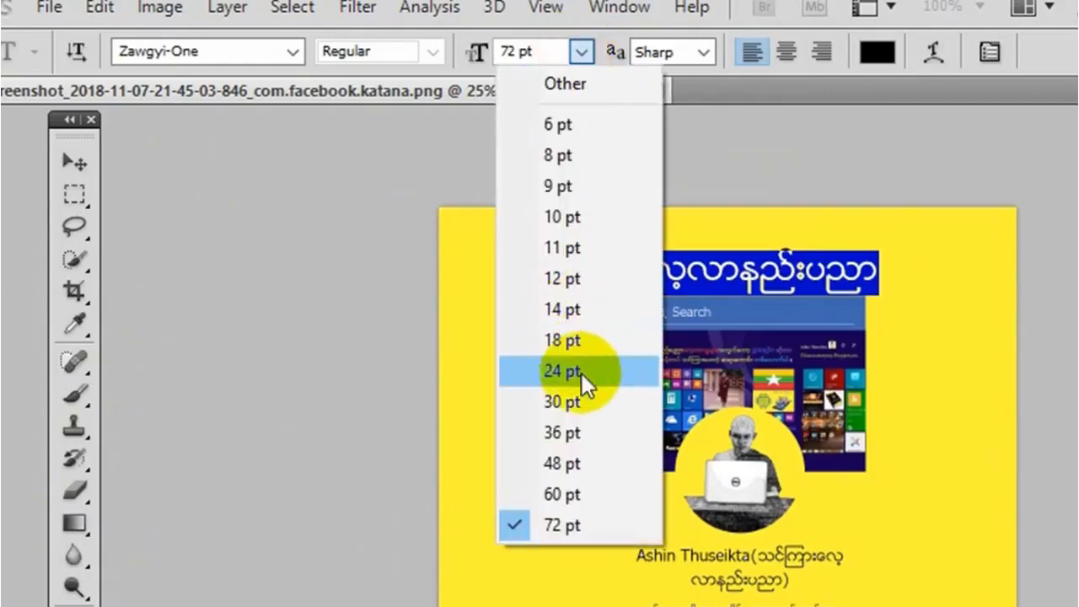
left_click(580, 373)
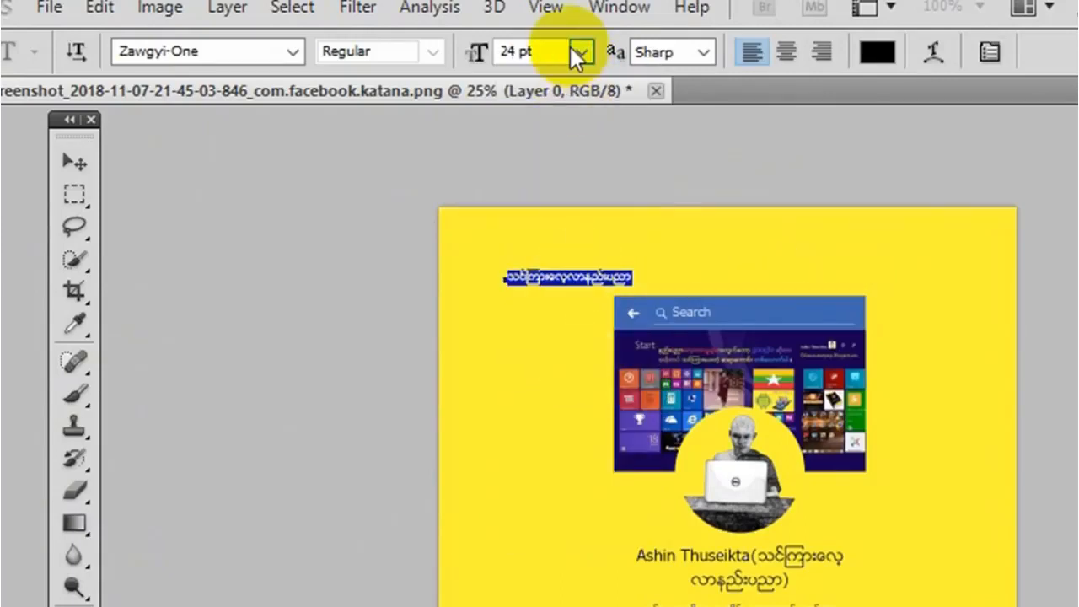
left_click(576, 50)
left_click(604, 460)
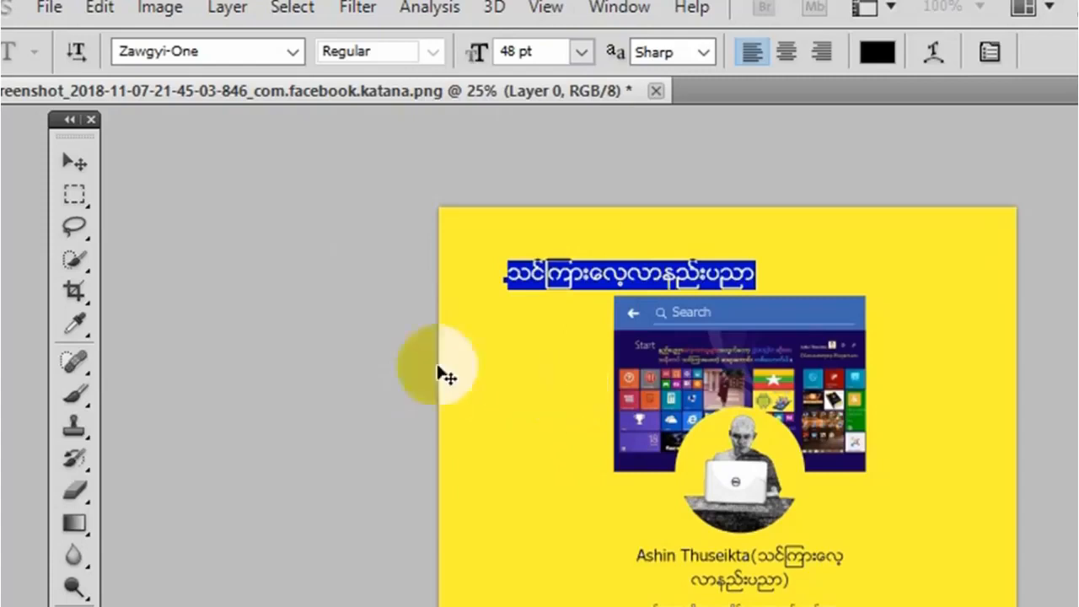
Move the Burmese heading with the Move Tool so it is centered above the cover picture, and minimize the program window.
left_click(79, 166)
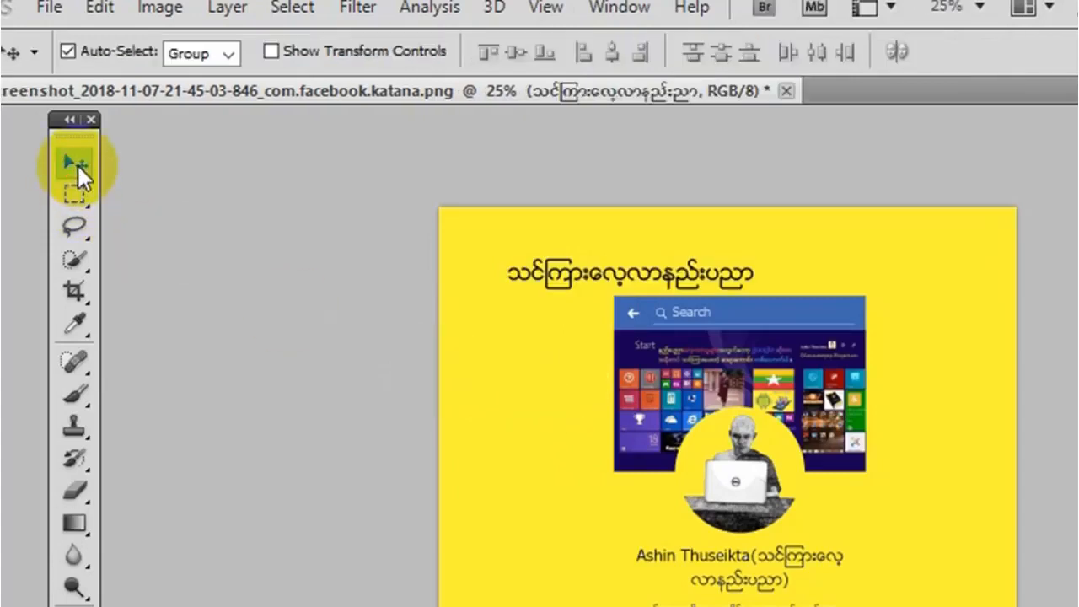
left_click_drag(573, 283, 691, 285)
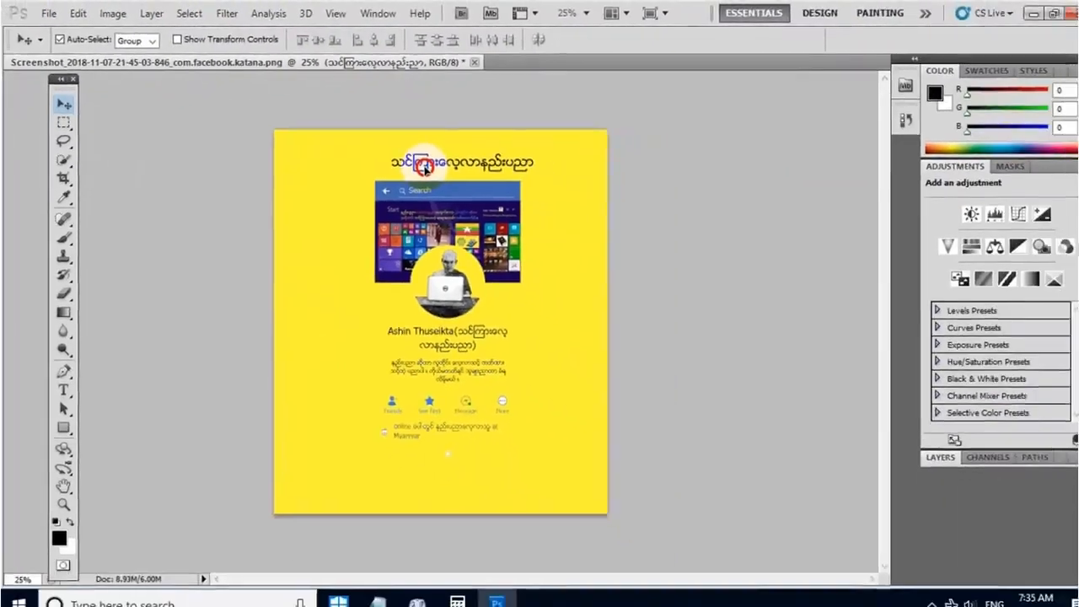
mouse_move(411, 166)
left_mouse_down()
mouse_move(393, 246)
mouse_move(349, 245)
mouse_move(387, 152)
mouse_move(403, 166)
left_mouse_up()
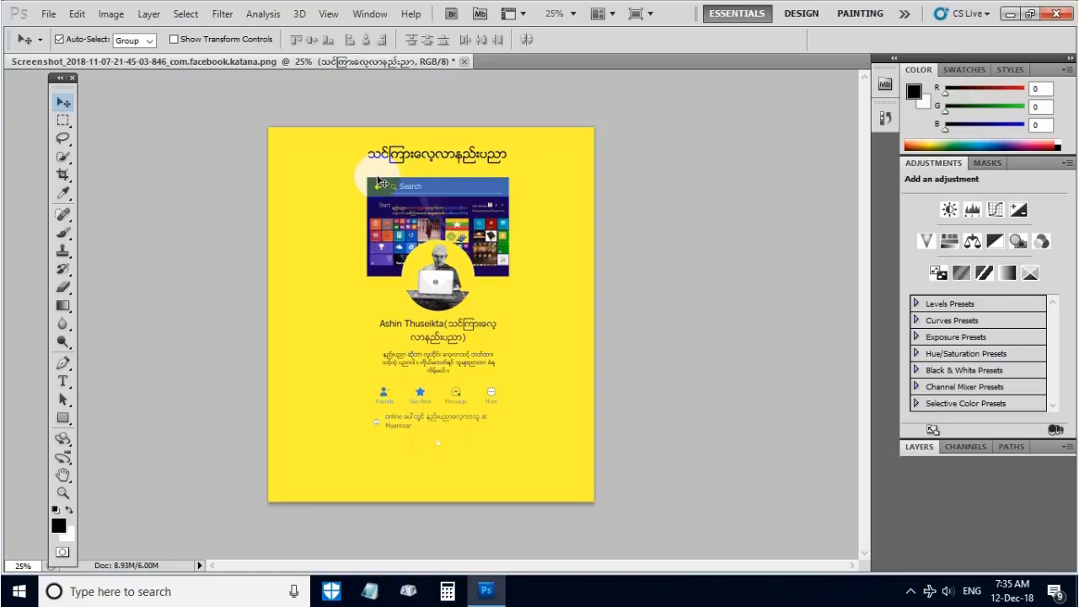
left_click(1009, 14)
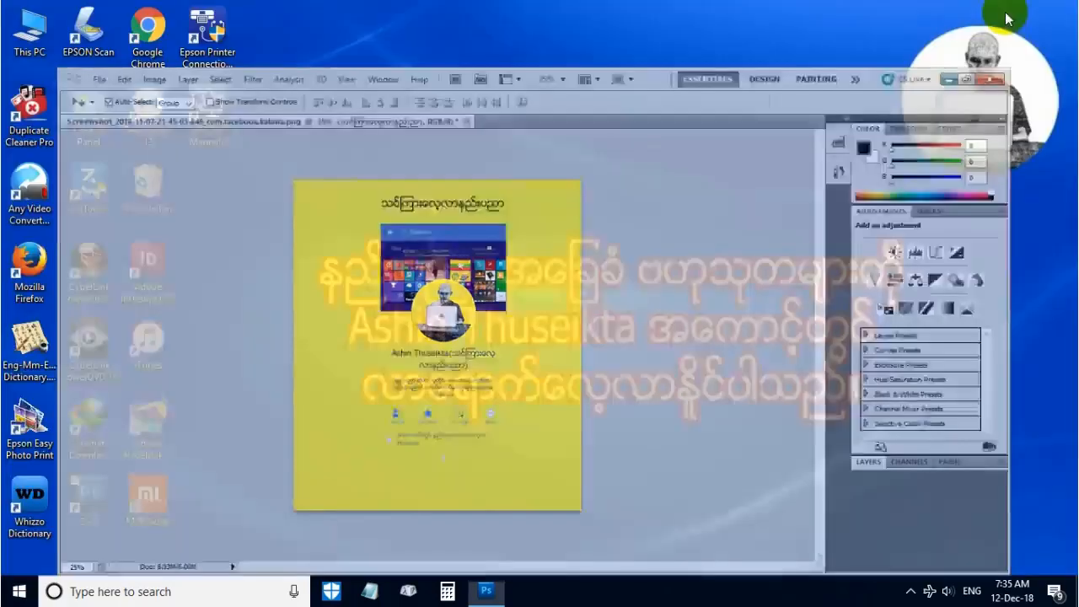